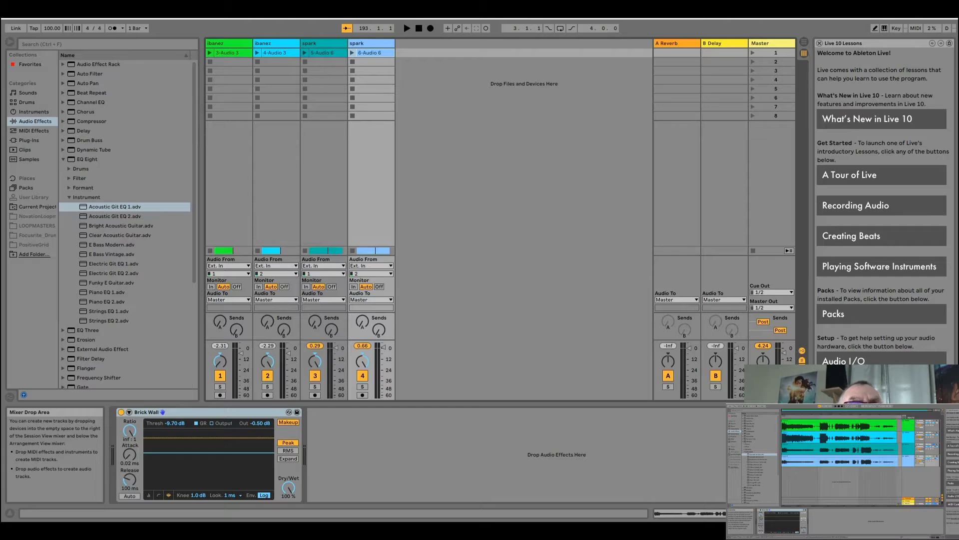
pyautogui.press('Tab')
pyautogui.press('Tab')
pyautogui.press('Tab')
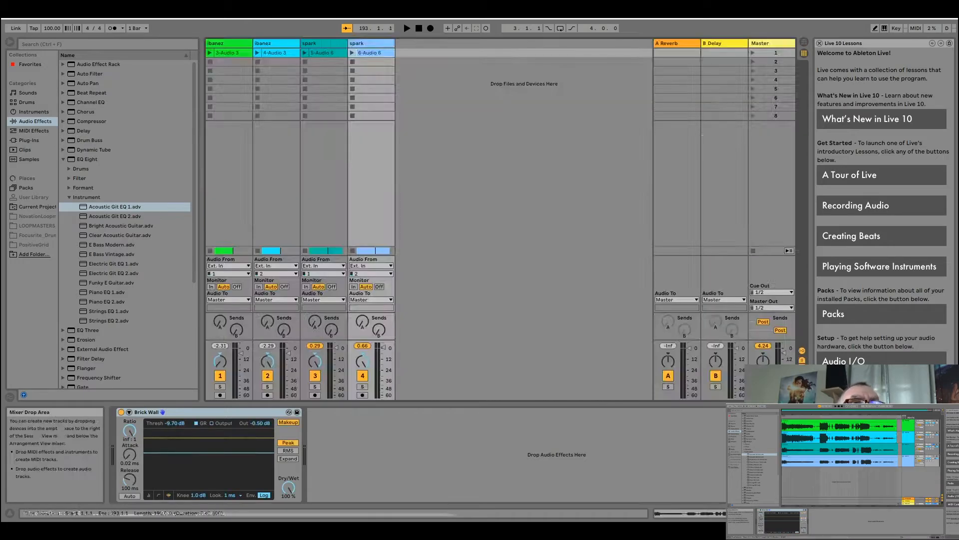
pyautogui.press('Tab')
pyautogui.press('Tab')
pyautogui.press('Tab')
pyautogui.press('Tab')
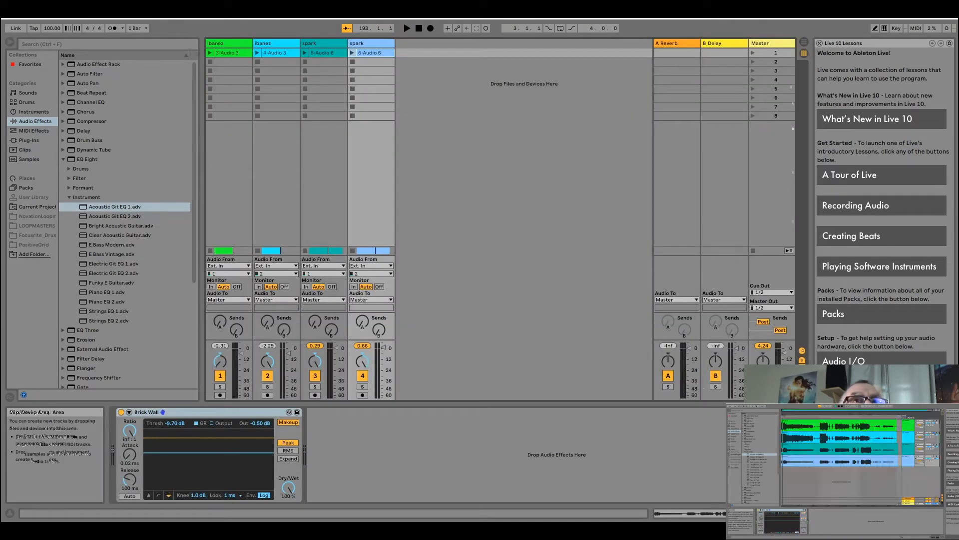
pyautogui.press('Tab')
pyautogui.press('space')
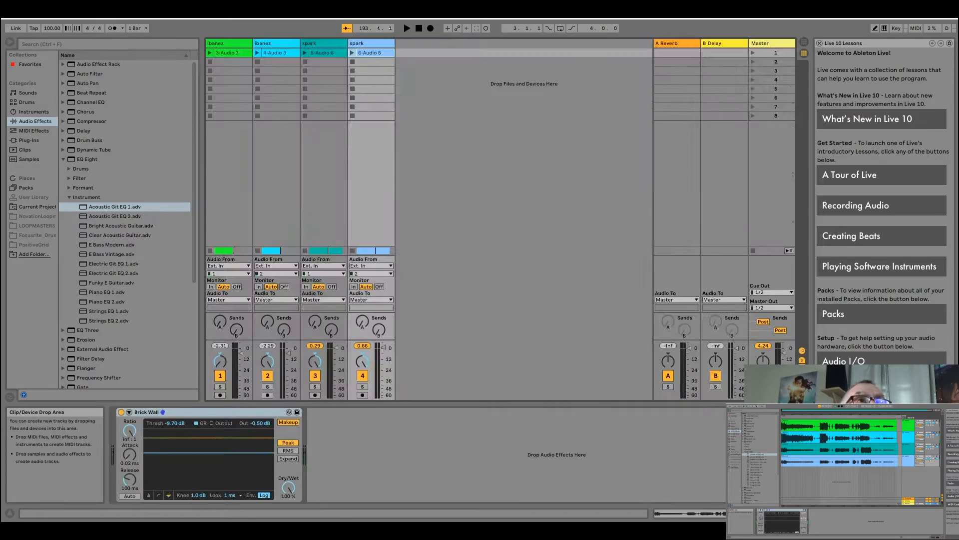
pyautogui.click(770, 169)
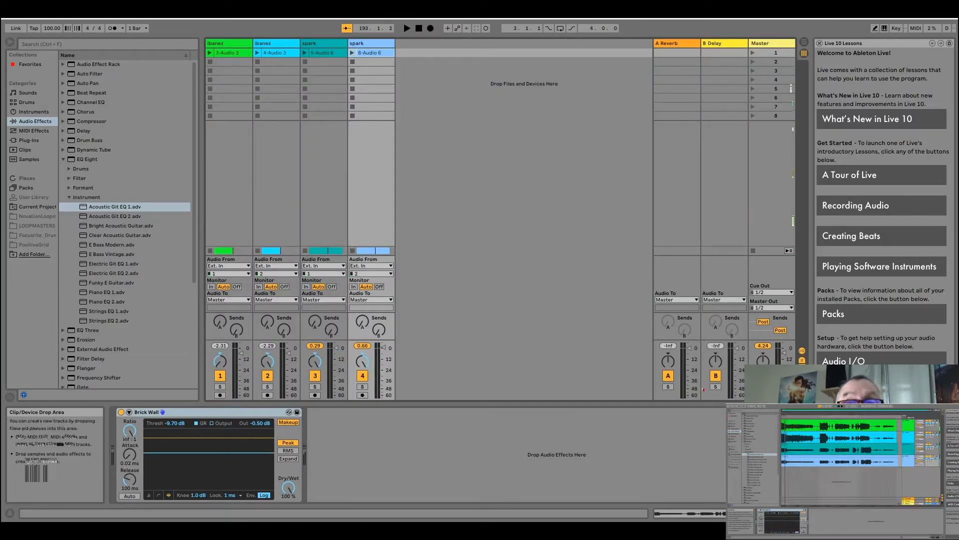
# - Switch to the Arrangement view and play the song from the beginning with a single guitar track soloed
pyautogui.press('Tab')
pyautogui.press('space')
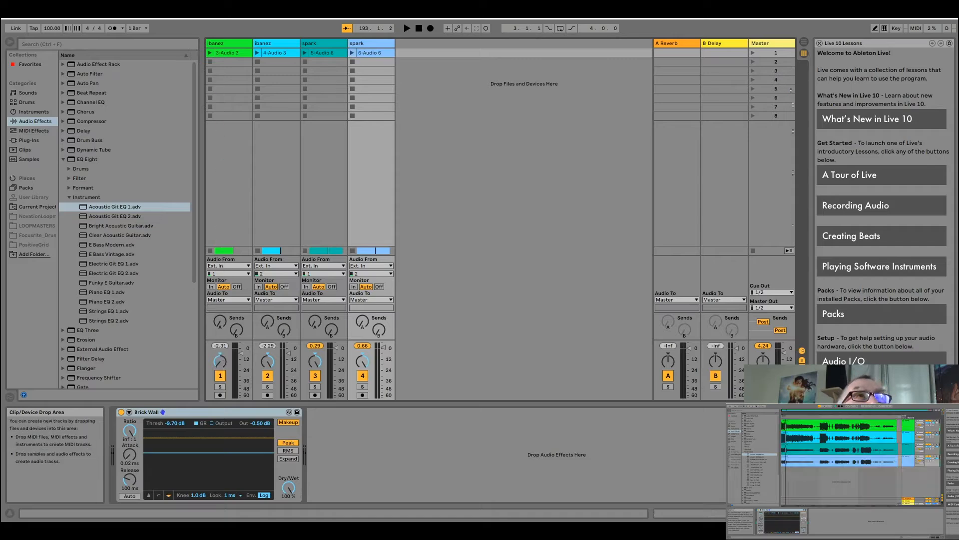
pyautogui.click(419, 81)
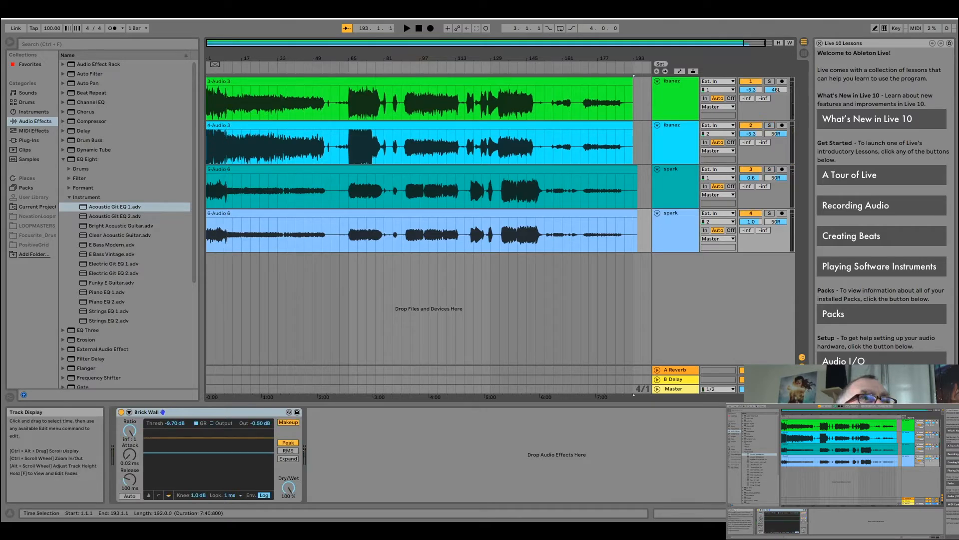
pyautogui.press('space')
pyautogui.click(770, 125)
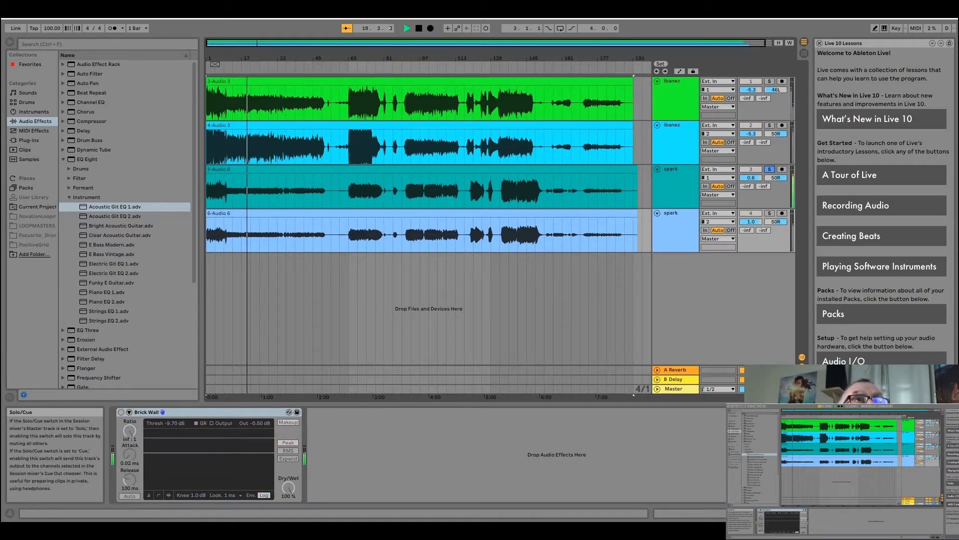
# - Alternate the solo between the second ibanez track and the first spark track during playback to compare their sound
pyautogui.click(769, 125)
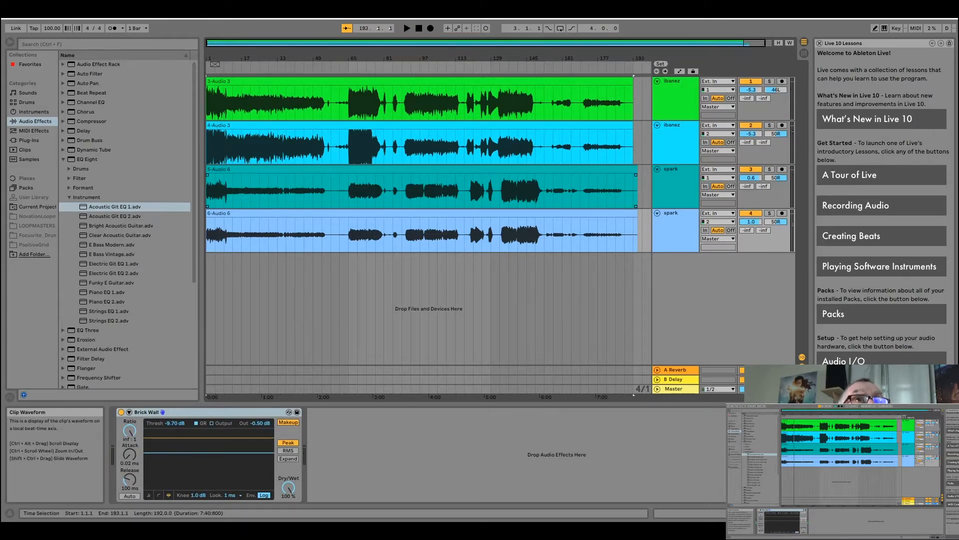
pyautogui.click(769, 125)
pyautogui.click(770, 169)
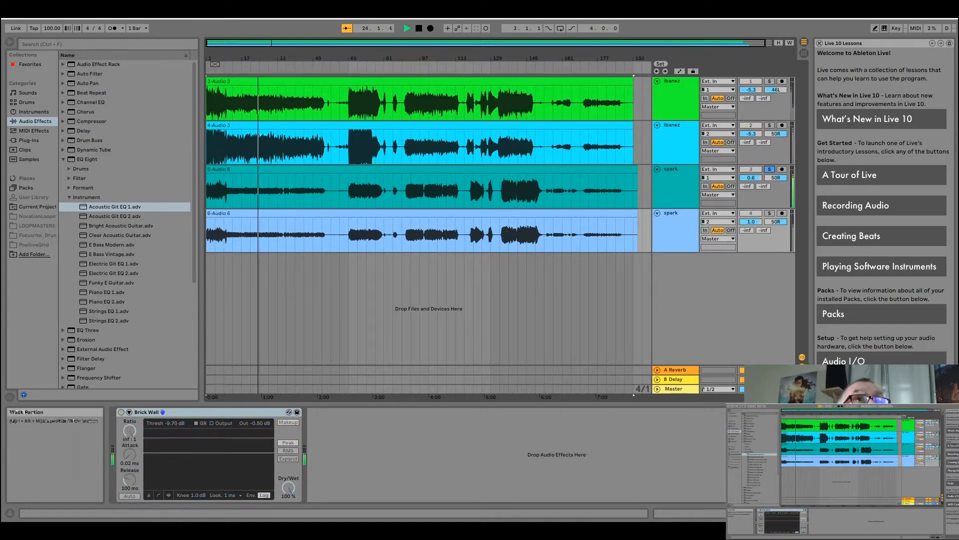
pyautogui.click(770, 126)
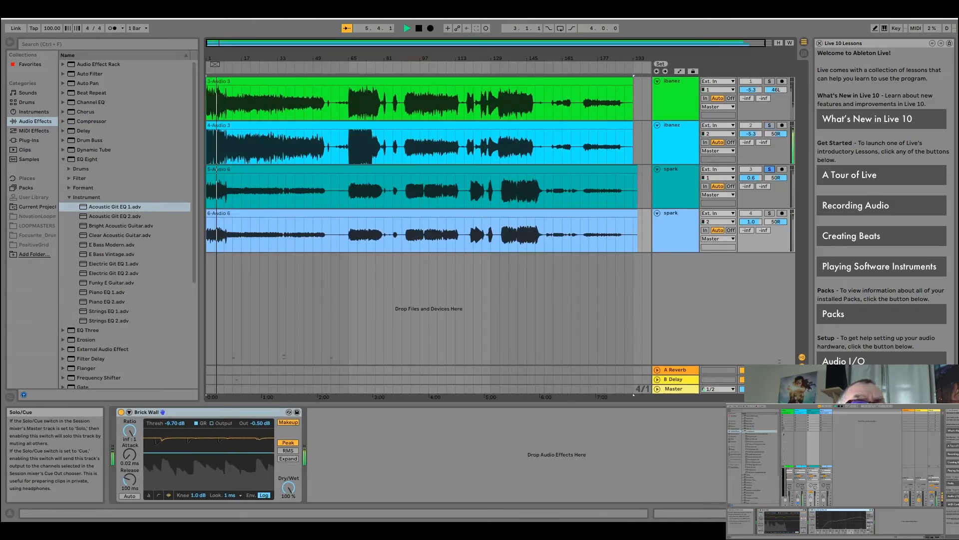
pyautogui.click(419, 28)
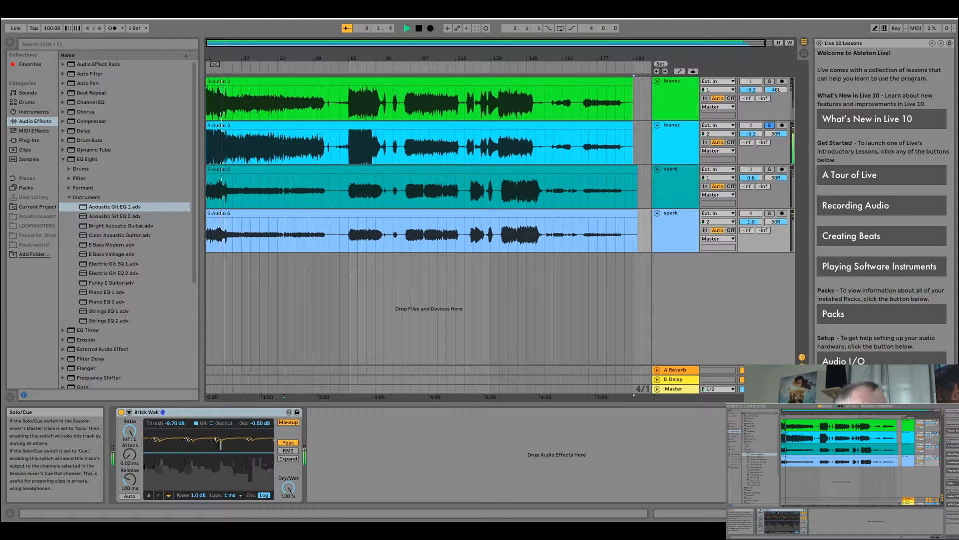
pyautogui.click(770, 169)
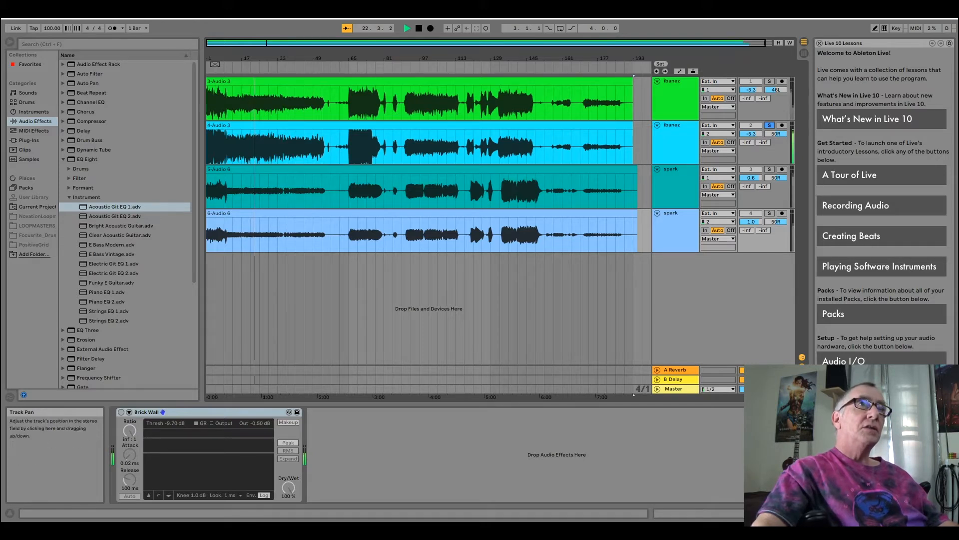
pyautogui.click(769, 169)
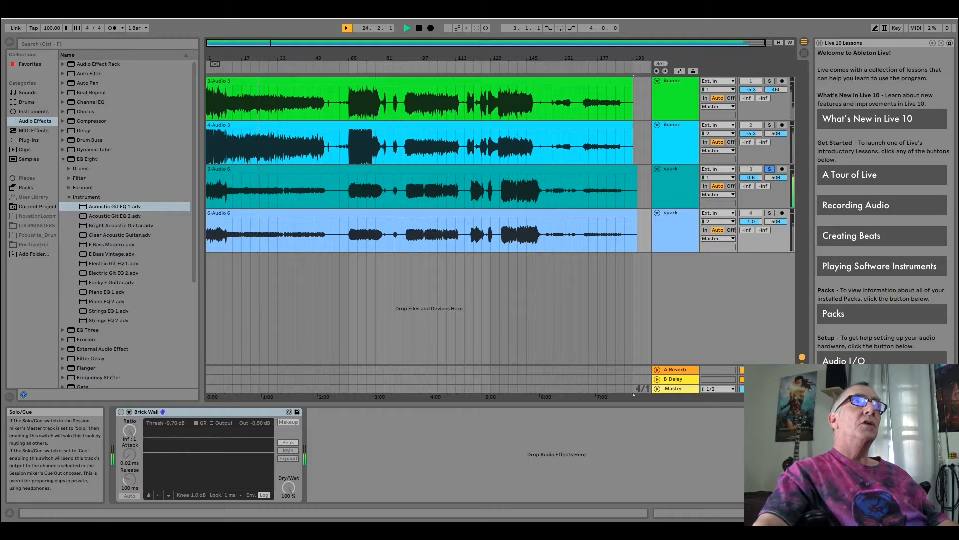
pyautogui.click(770, 126)
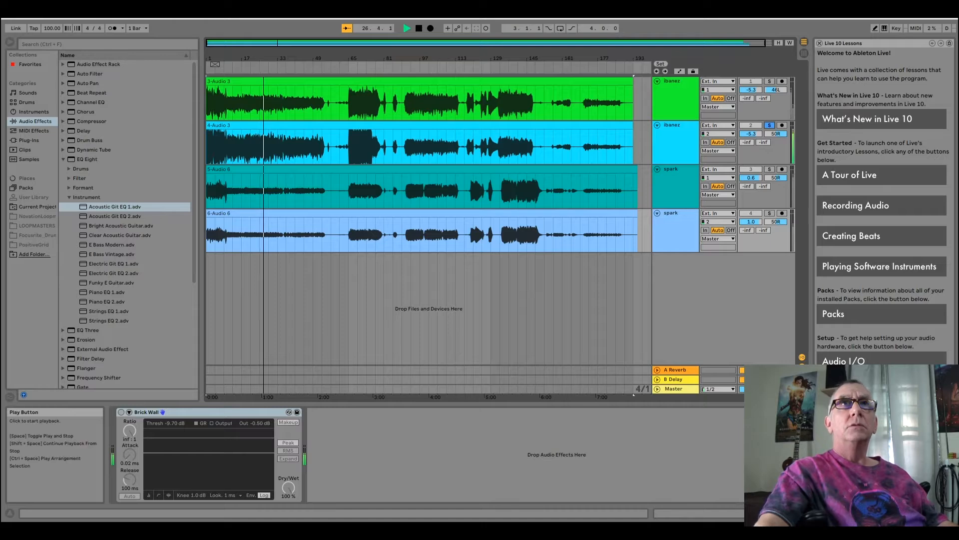
# - Restart playback from the beginning of the arrangement and switch to the Session view
pyautogui.press('space')
pyautogui.press('space')
pyautogui.hotkey('ctrl', 'a')
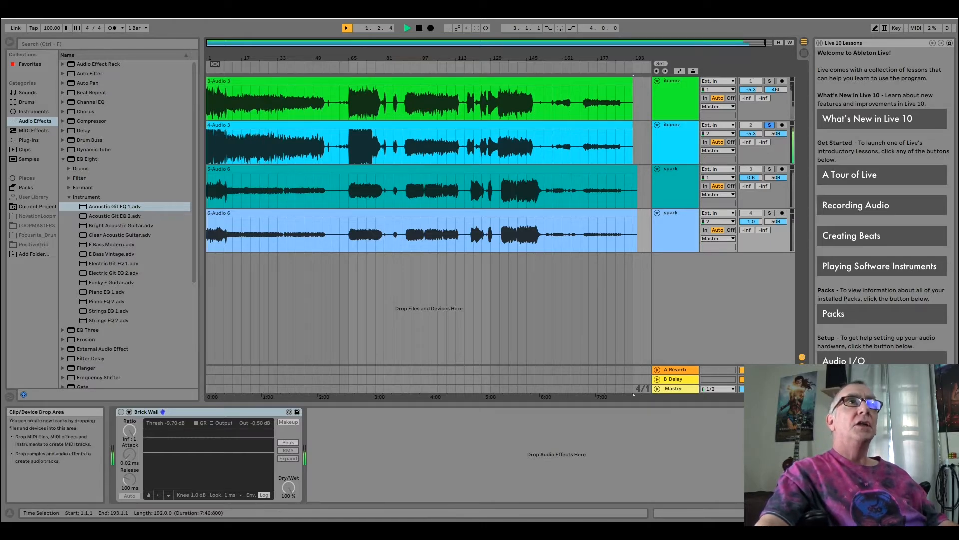
pyautogui.press('Tab')
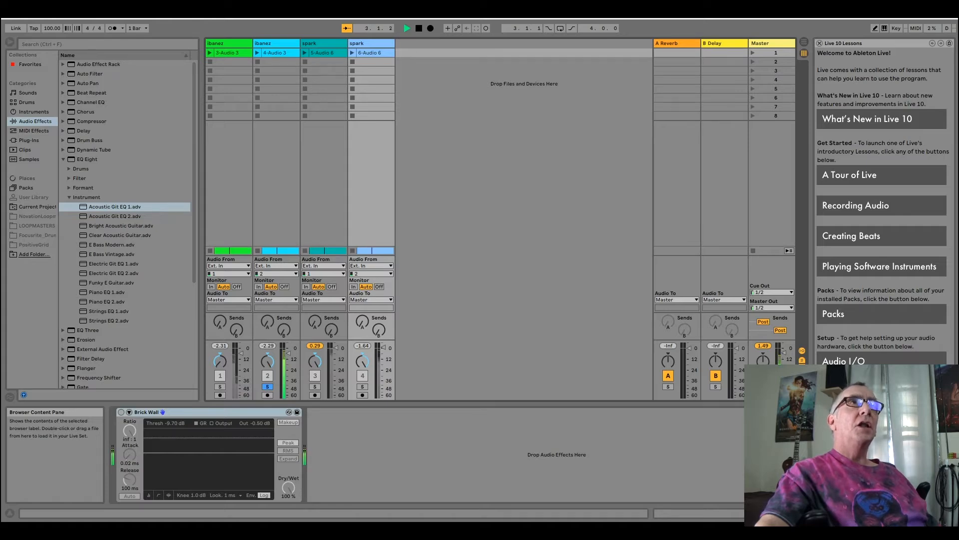
# - Expand the Compressor presets and turn off the Brick Wall compressor on the first spark track (track 3)
pyautogui.click(63, 121)
pyautogui.click(324, 183)
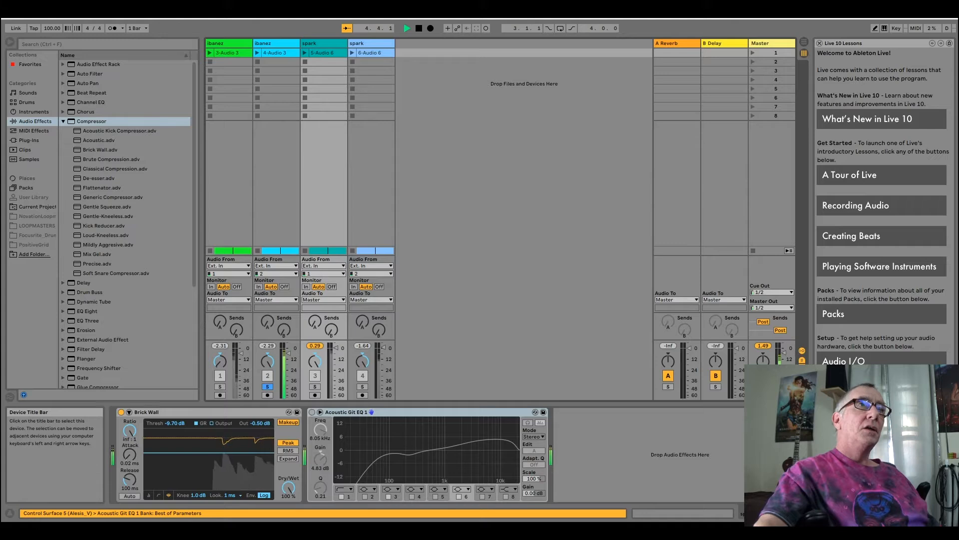
pyautogui.click(121, 412)
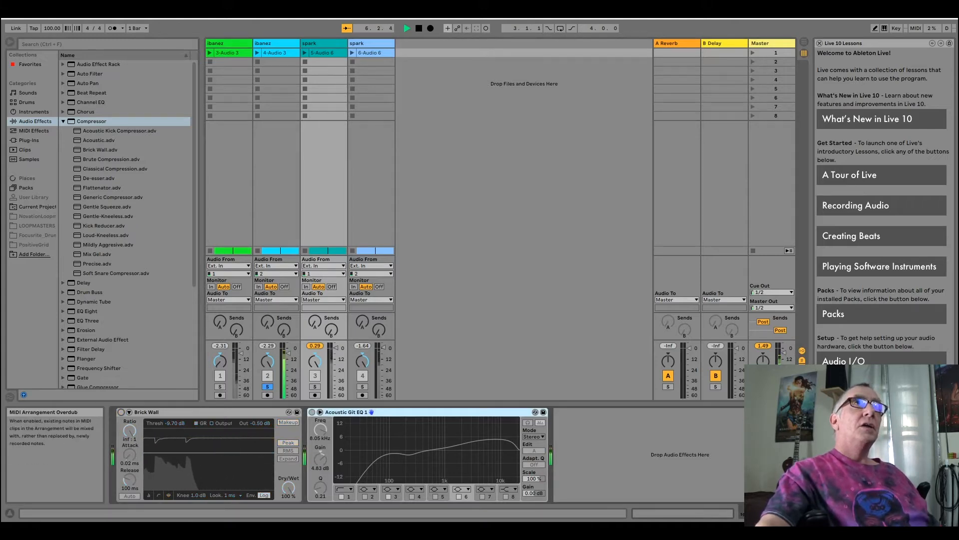
pyautogui.click(419, 29)
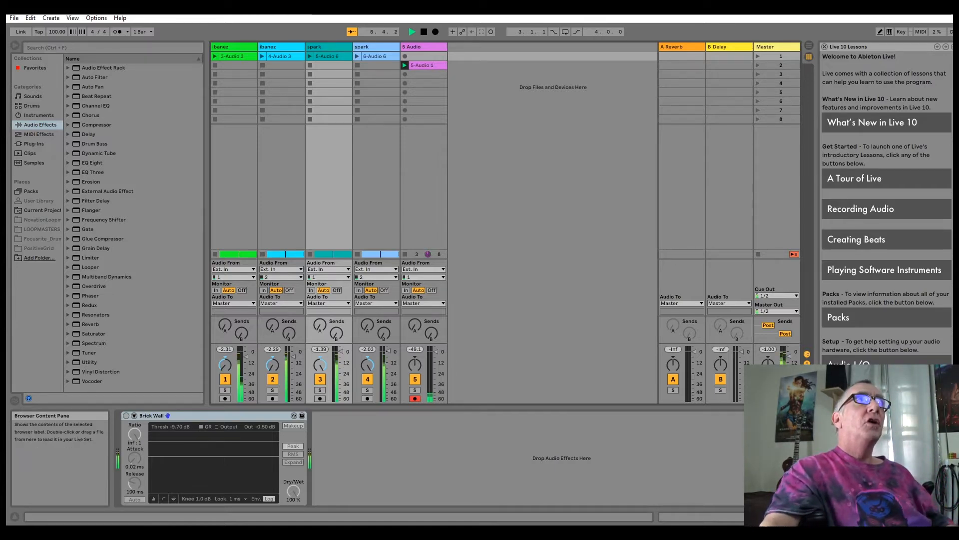
# - Replace the disabled Brick Wall compressor on track 3 with a new Brick Wall preset, and enable Brick Wall on track 4
pyautogui.click(68, 125)
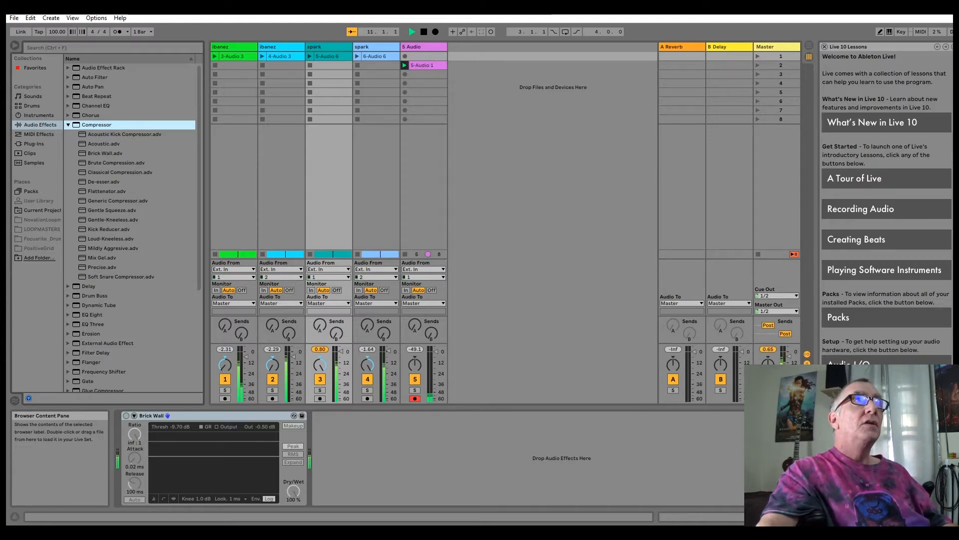
pyautogui.doubleClick(105, 153)
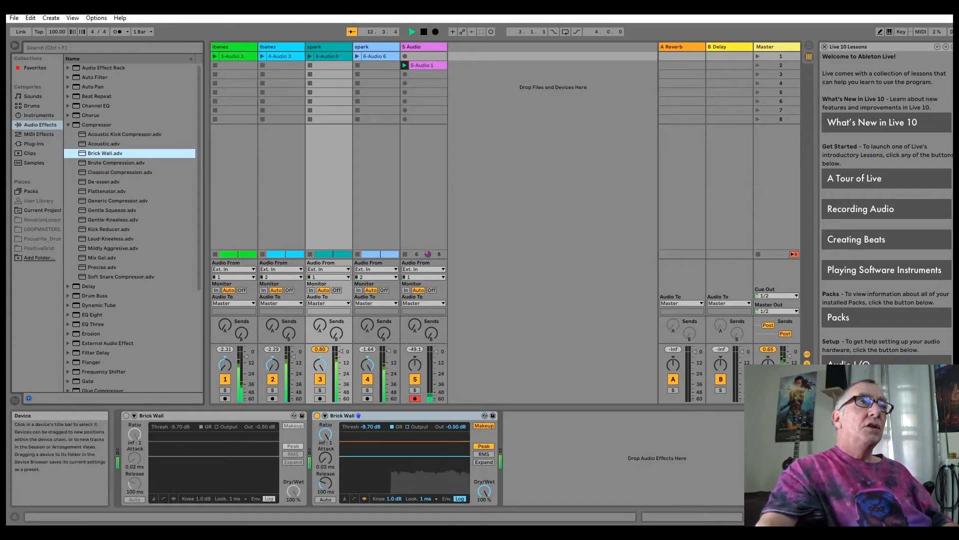
pyautogui.rightClick(233, 415)
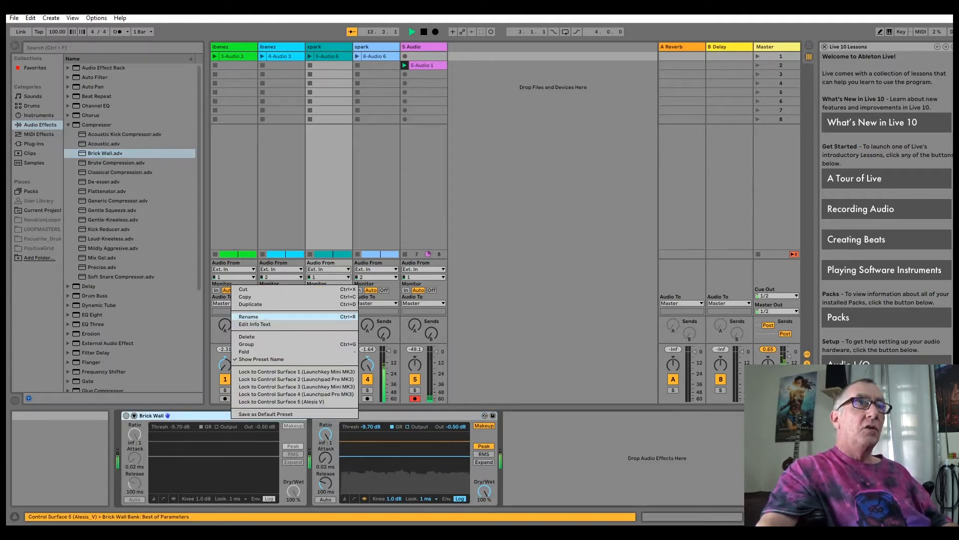
pyautogui.click(247, 337)
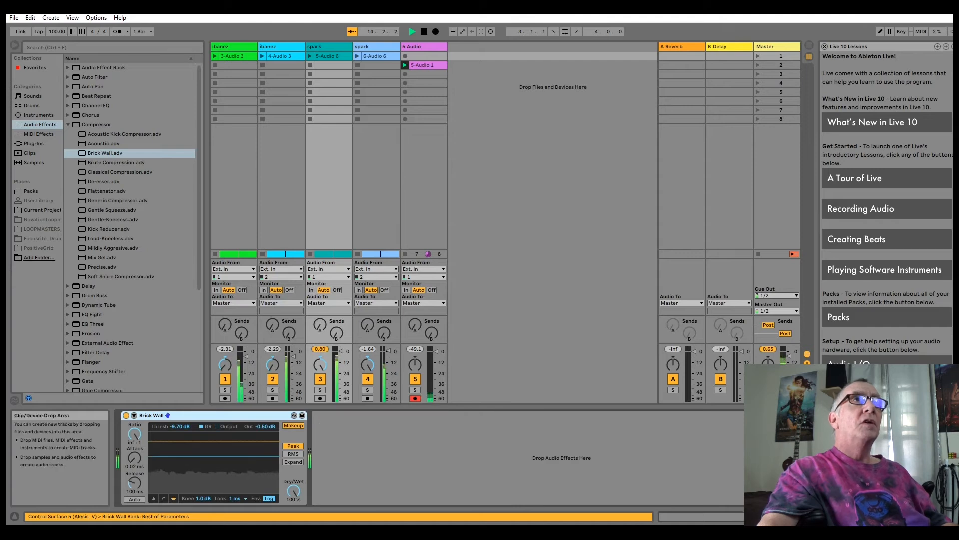
pyautogui.click(372, 47)
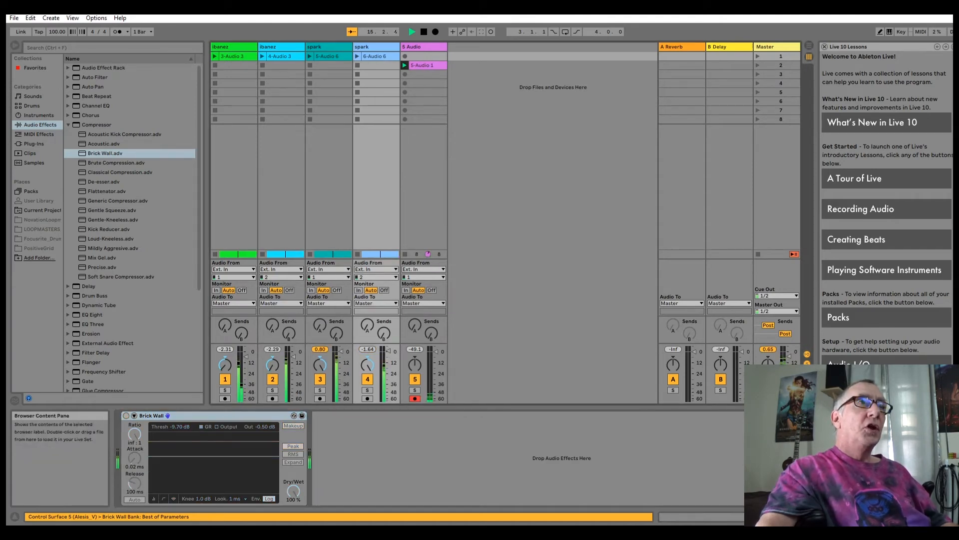
pyautogui.click(126, 416)
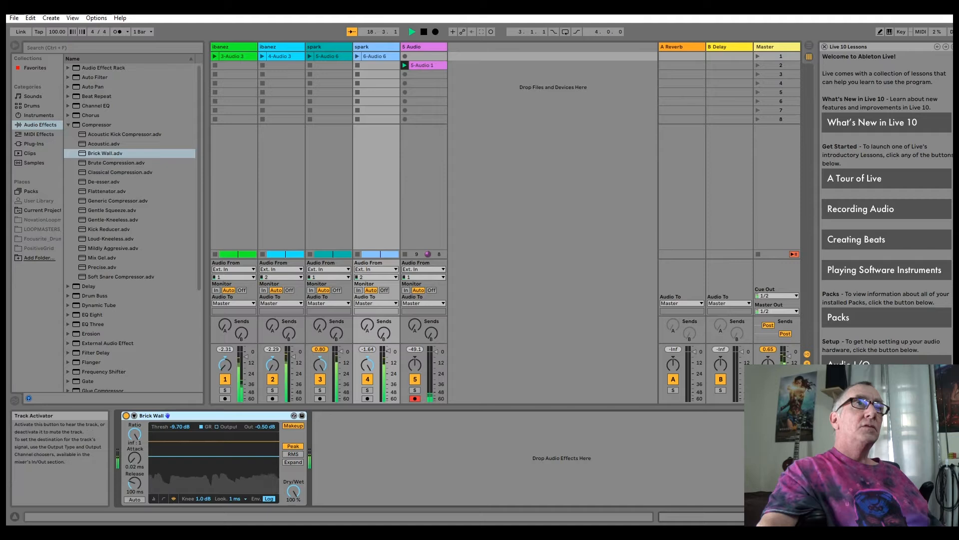
# - Alternate the solo between tracks 2 (ibanez) and 3 (spark) in the mixer to compare them with Brick Wall compression enabled
pyautogui.click(273, 390)
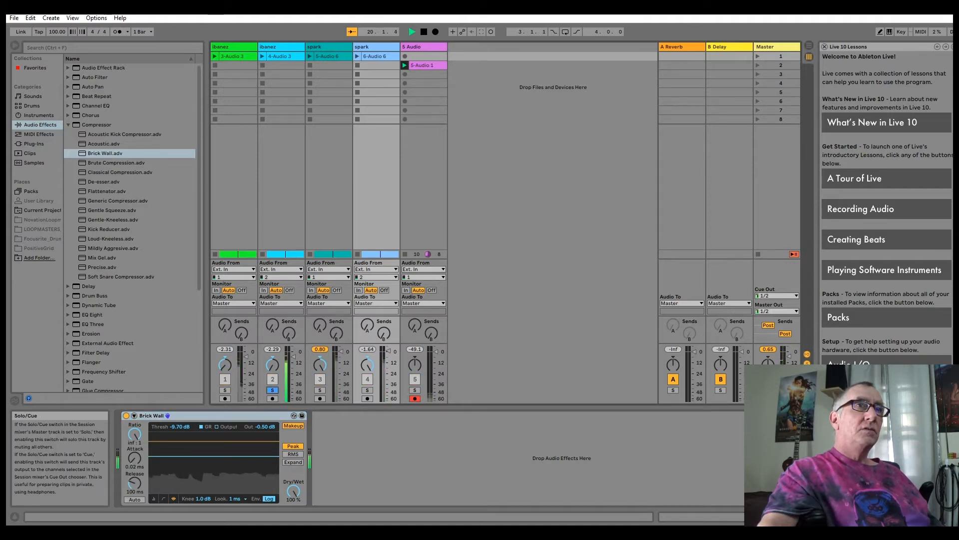
pyautogui.click(320, 390)
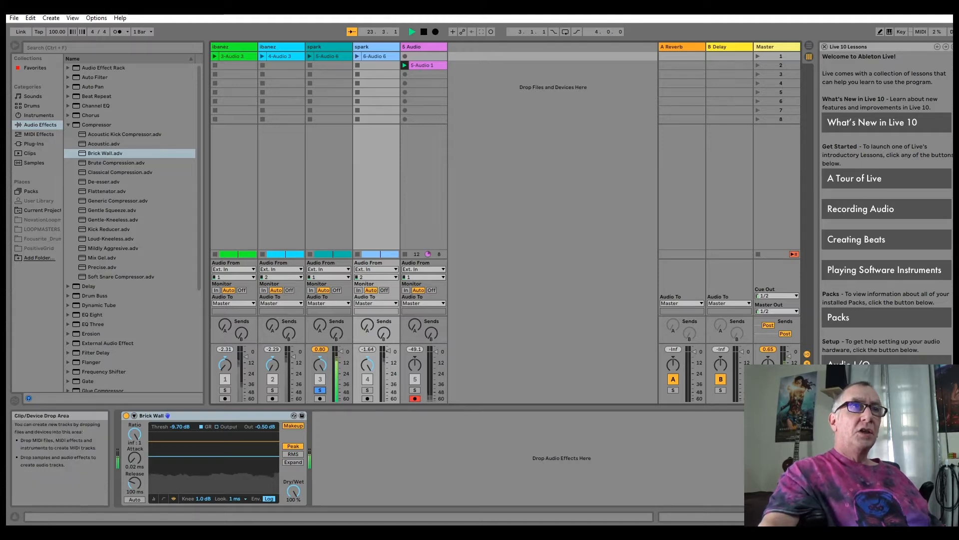
pyautogui.click(273, 389)
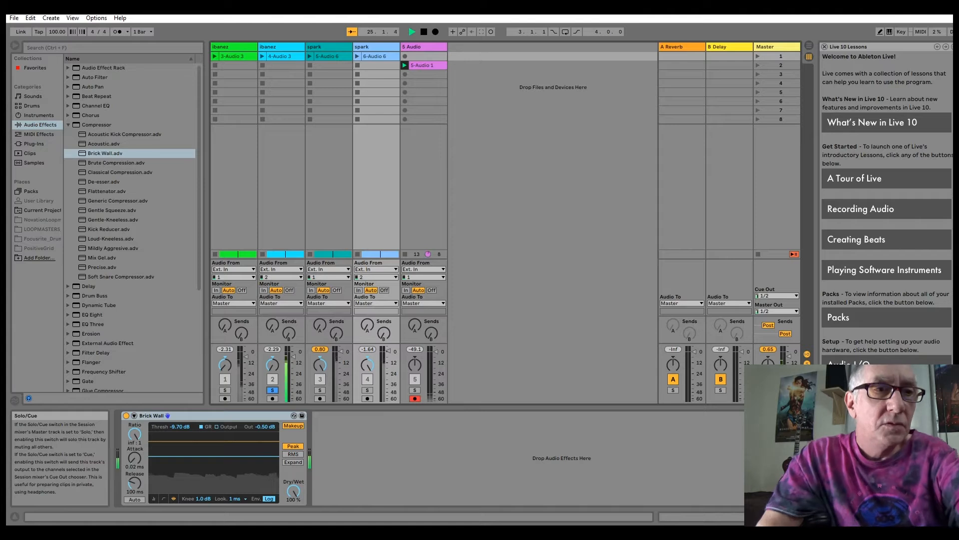
pyautogui.click(320, 390)
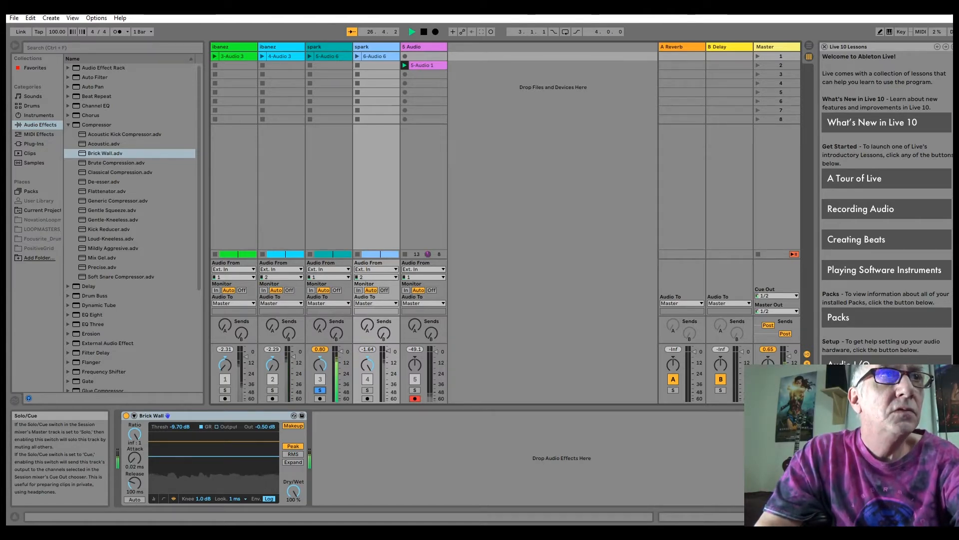
pyautogui.click(273, 390)
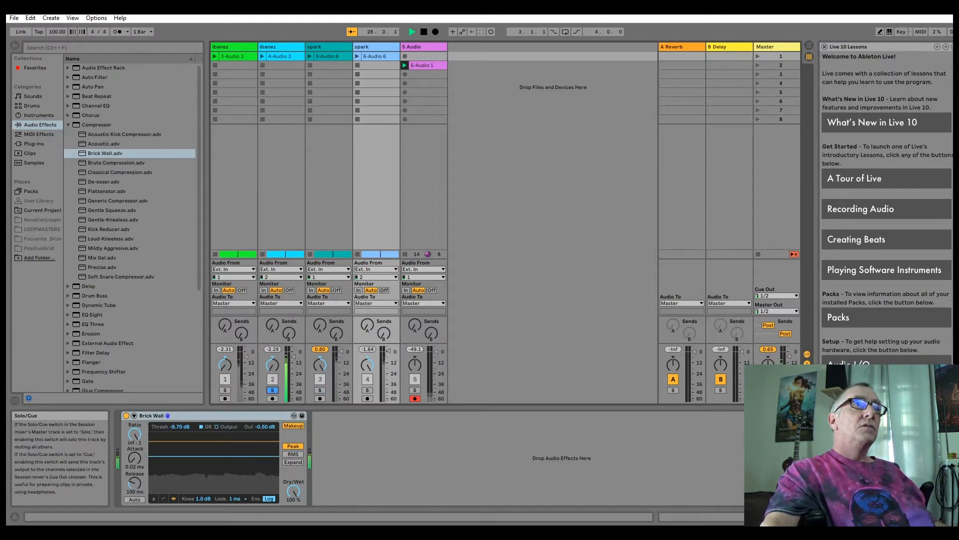
pyautogui.click(320, 389)
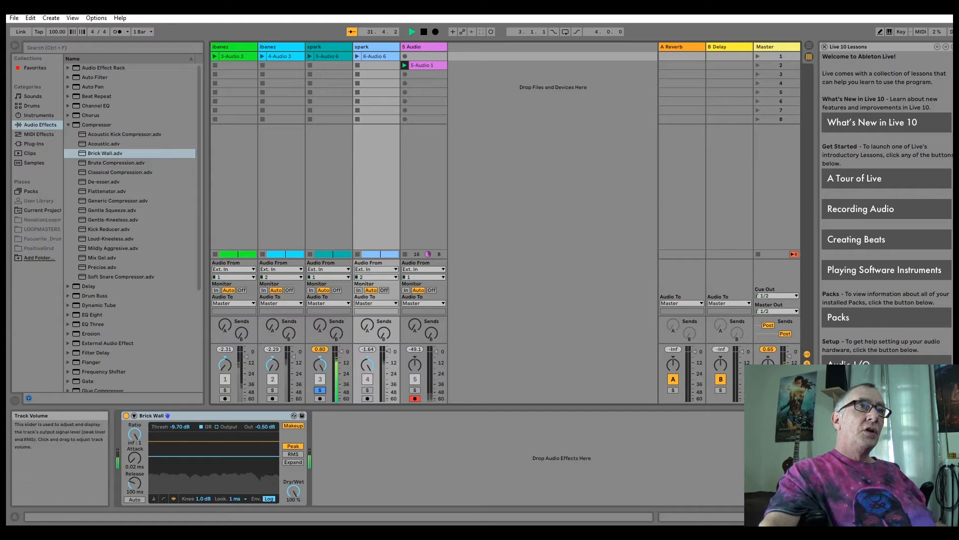
pyautogui.click(273, 390)
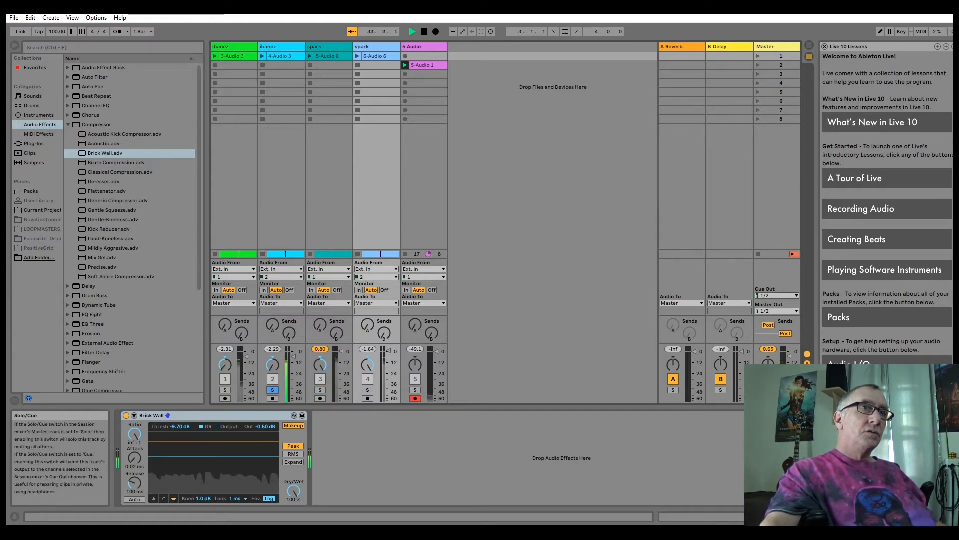
pyautogui.click(319, 390)
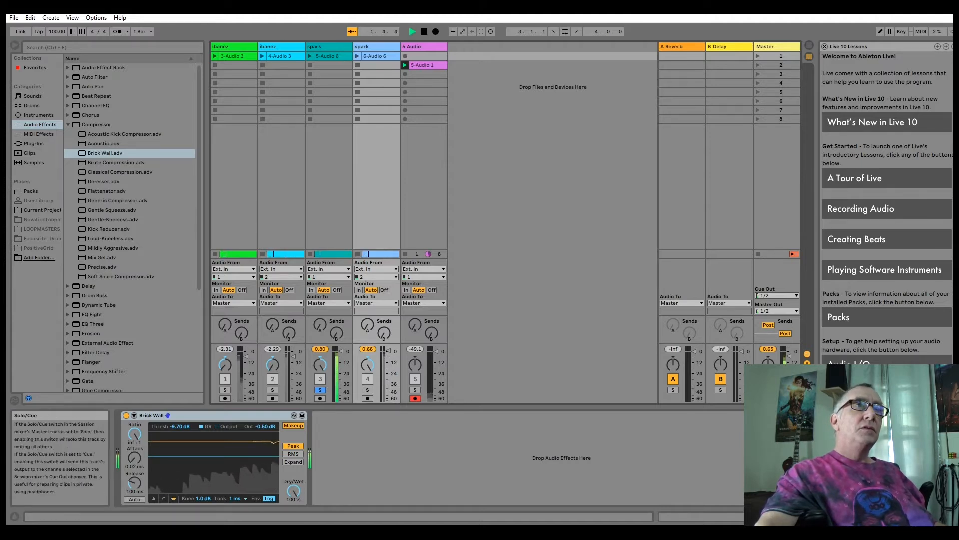
pyautogui.click(272, 389)
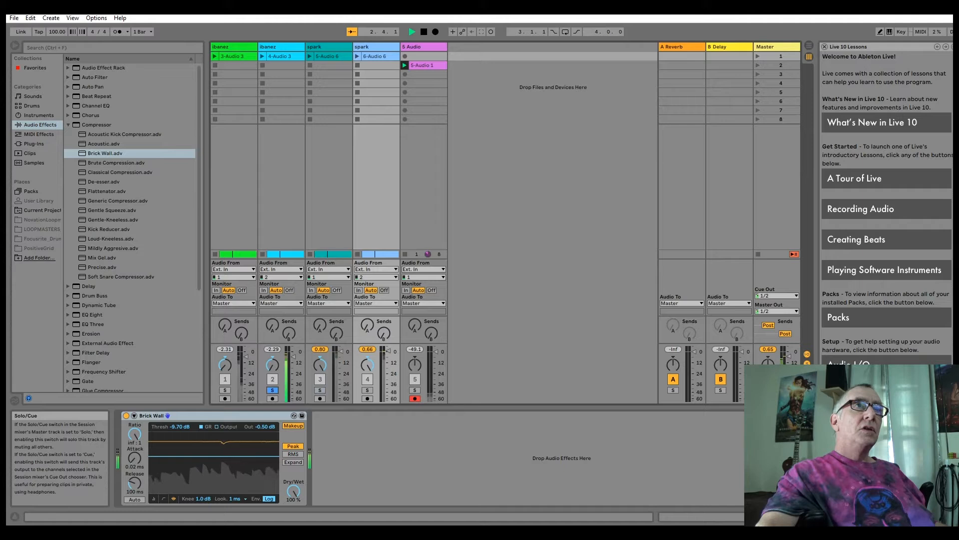
pyautogui.click(320, 390)
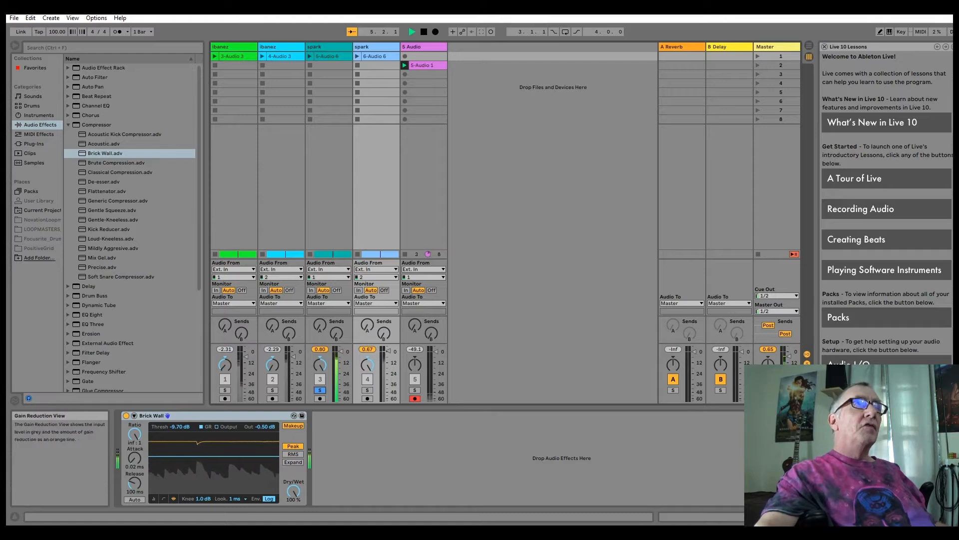
# - Add the EQ Eight instrument preset Acoustic Git EQ 1 to spark track 3, after its Brick Wall compressor
pyautogui.scroll(-2, 130, 225)
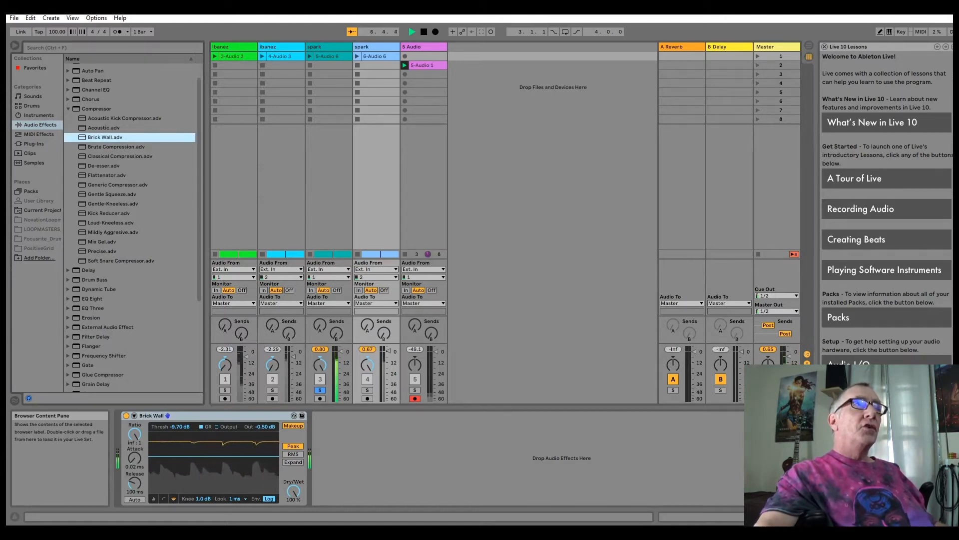
pyautogui.click(67, 299)
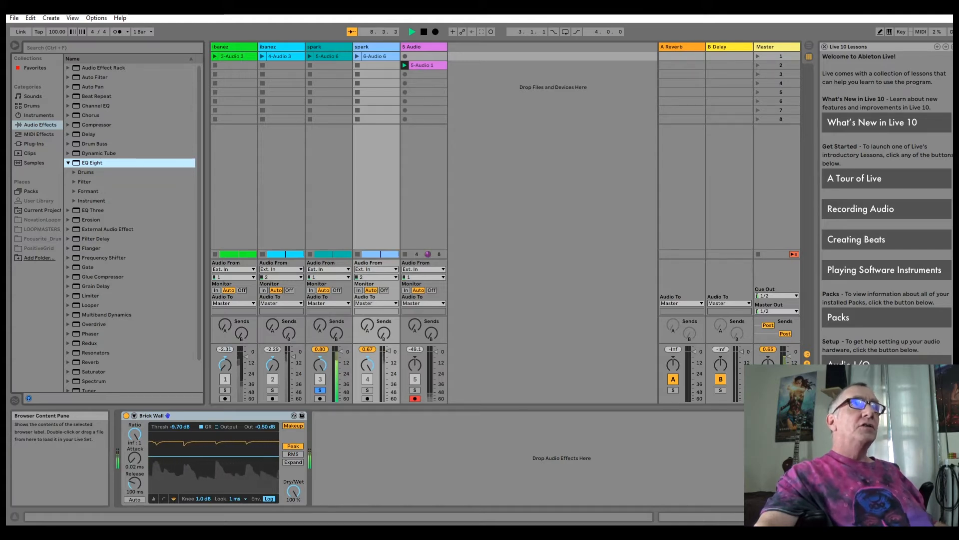
pyautogui.click(74, 201)
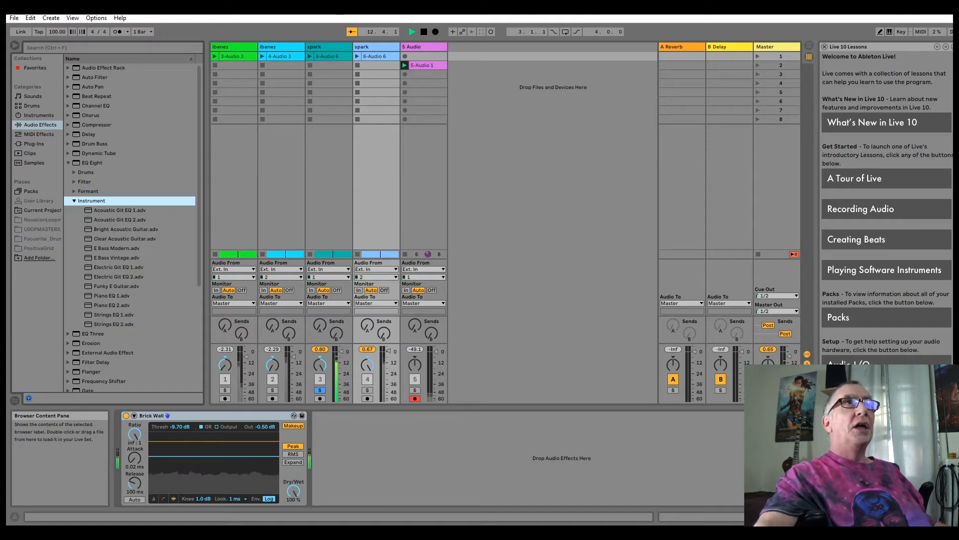
pyautogui.click(328, 47)
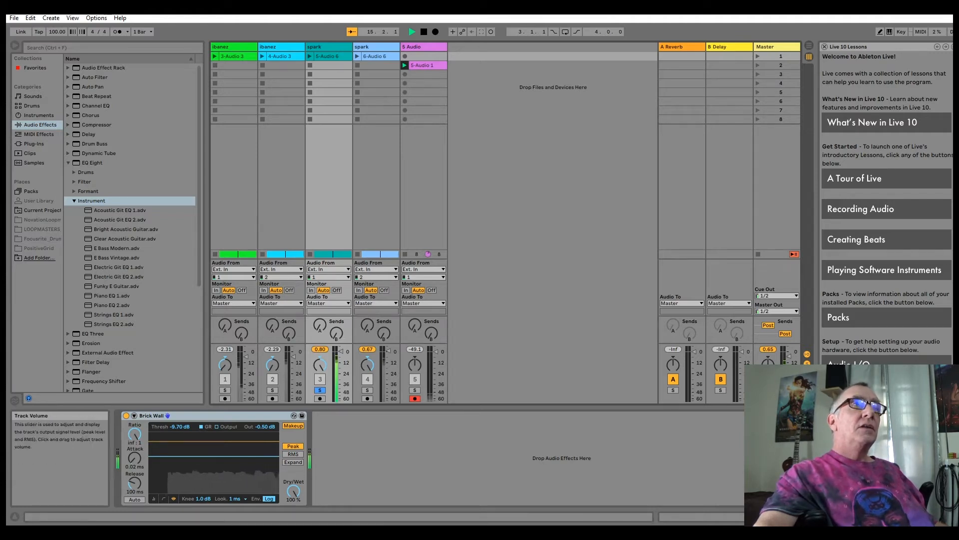
pyautogui.click(272, 389)
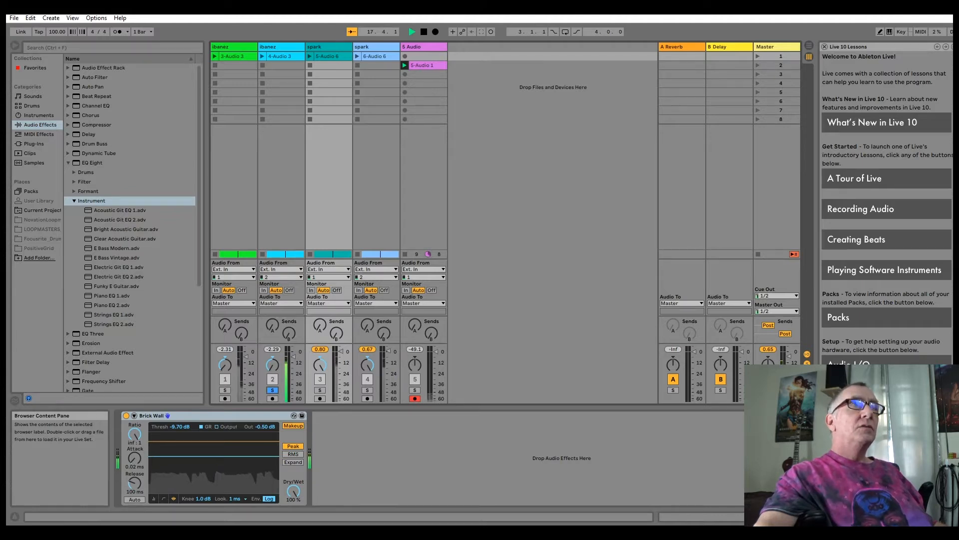
pyautogui.click(120, 210)
pyautogui.press('Return')
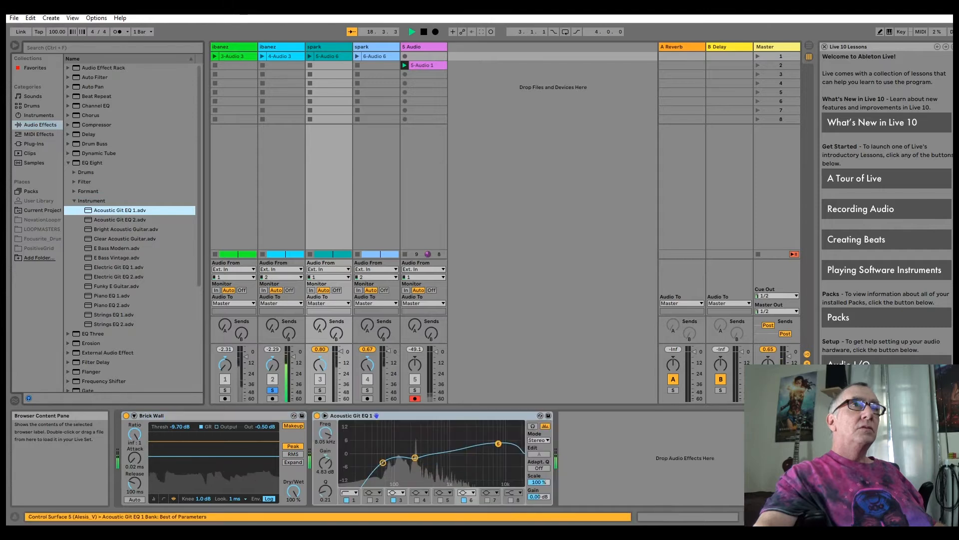
# - Compare soloed spark track 3 with Acoustic Git EQ 1 on and off, switching the solo briefly to ibanez track 2, and leave the EQ off
pyautogui.click(320, 390)
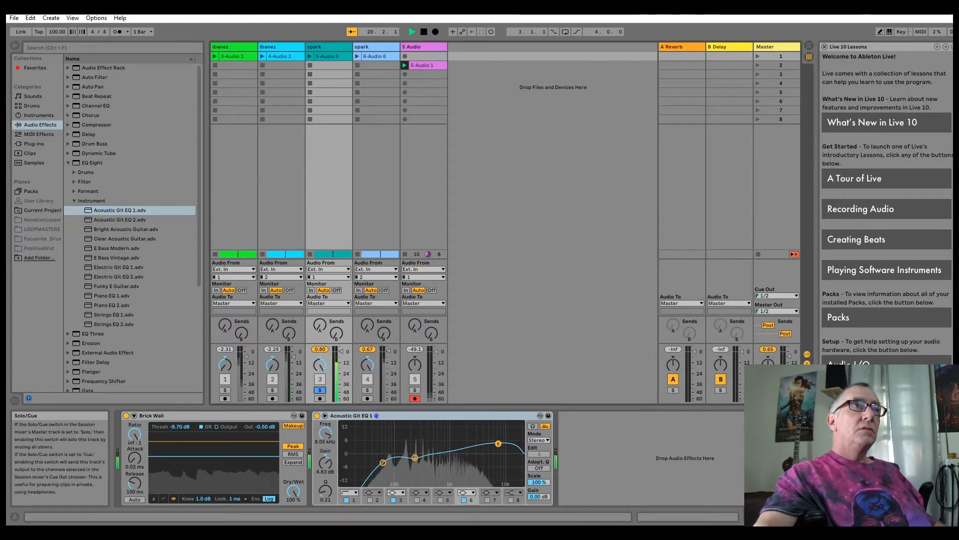
pyautogui.click(317, 415)
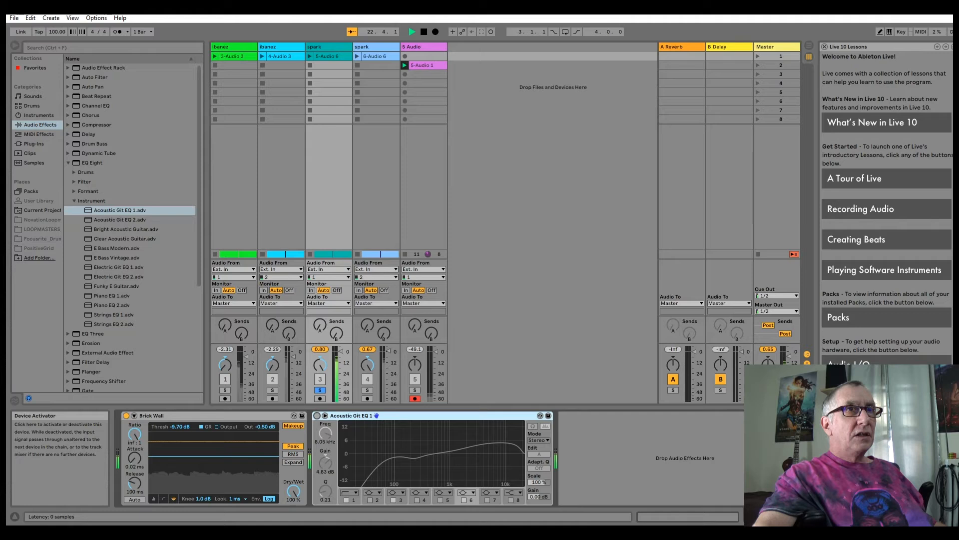
pyautogui.click(317, 416)
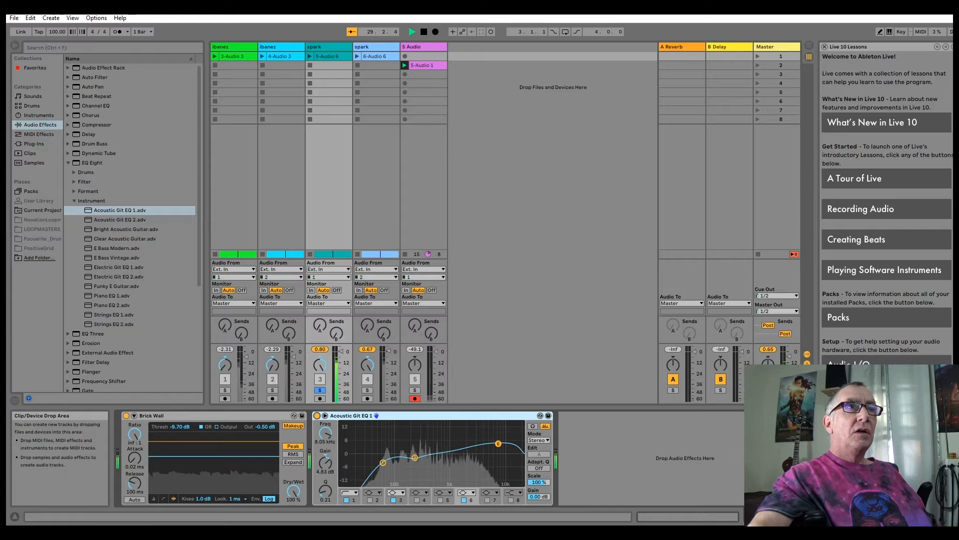
pyautogui.click(273, 390)
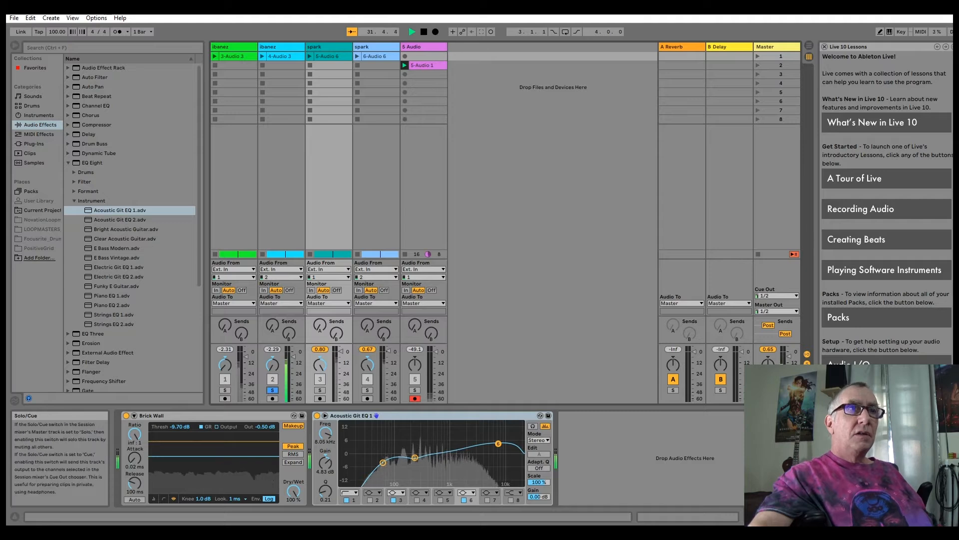
pyautogui.click(320, 390)
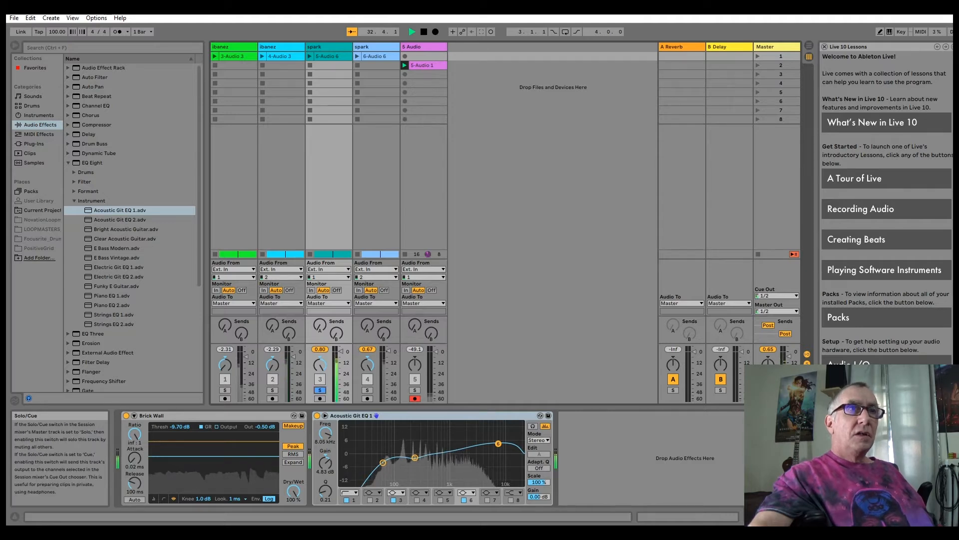
pyautogui.click(316, 416)
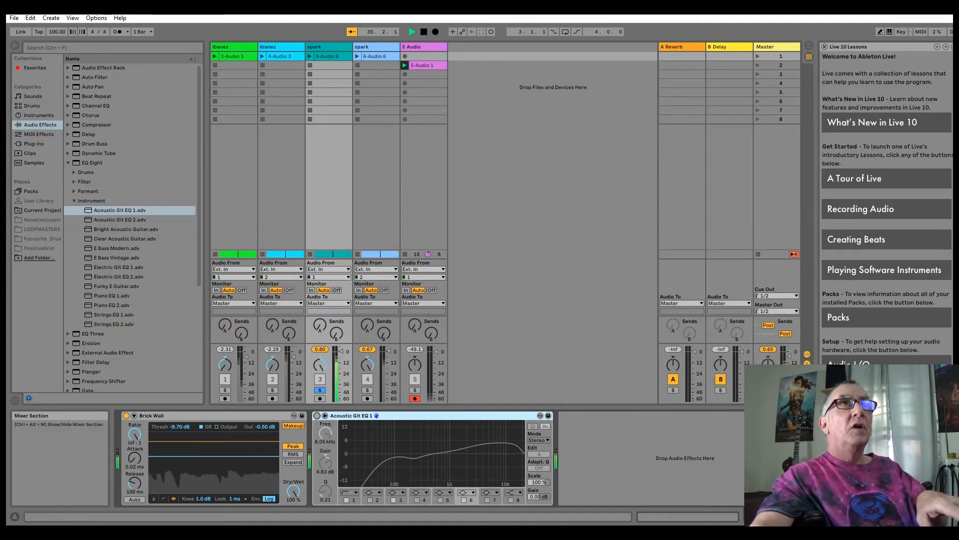
# - Restart playback, re-enable Acoustic Git EQ 1 on track 3, and alternate the solo between tracks 2 and 3, ending on track 3
pyautogui.click(412, 32)
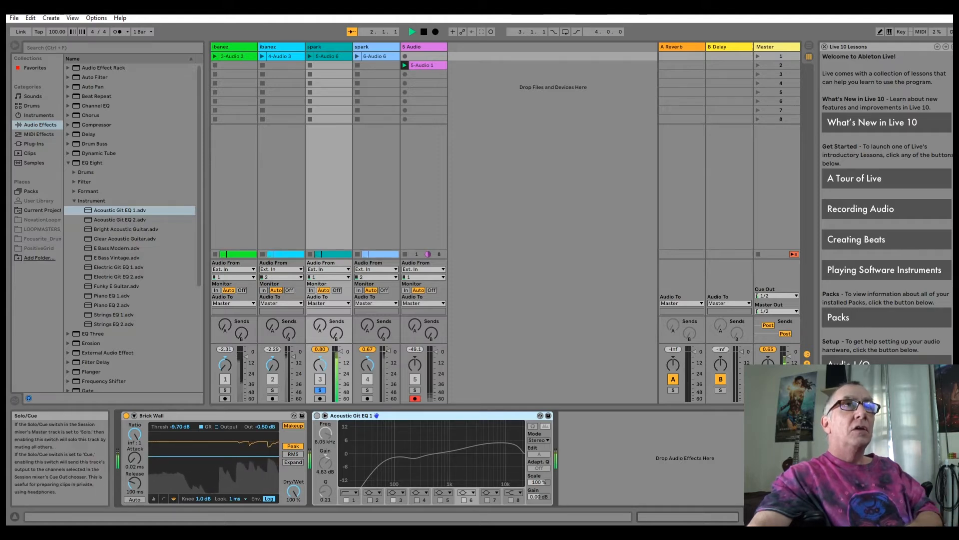
pyautogui.click(272, 390)
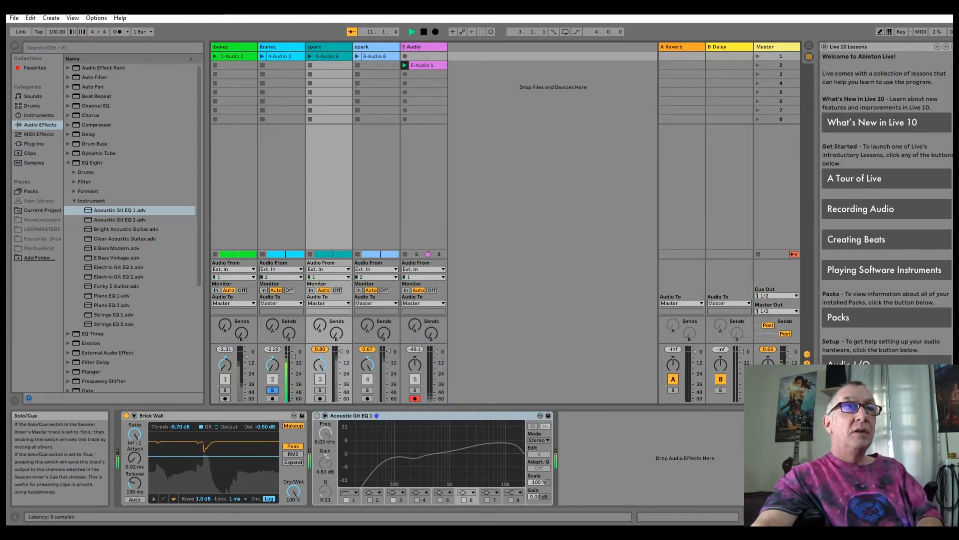
pyautogui.click(317, 416)
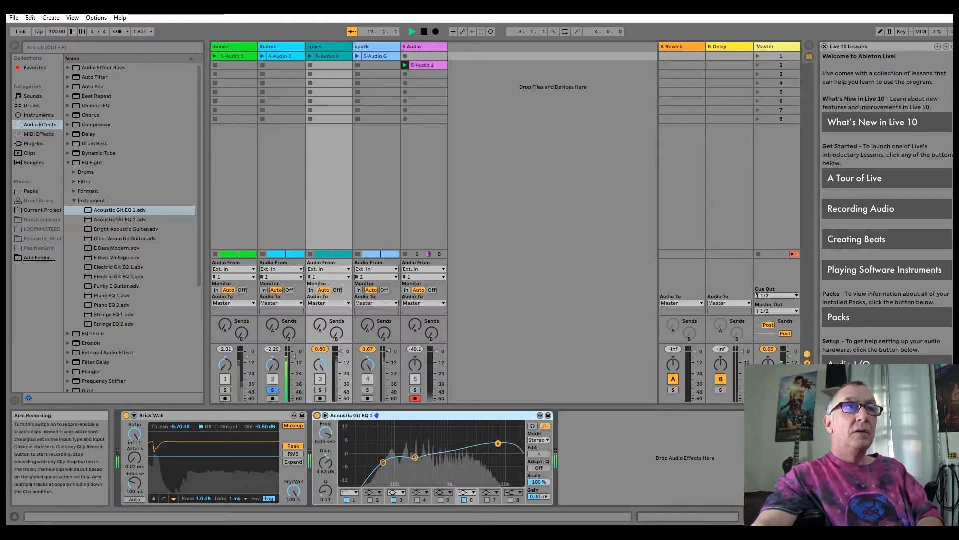
pyautogui.click(319, 390)
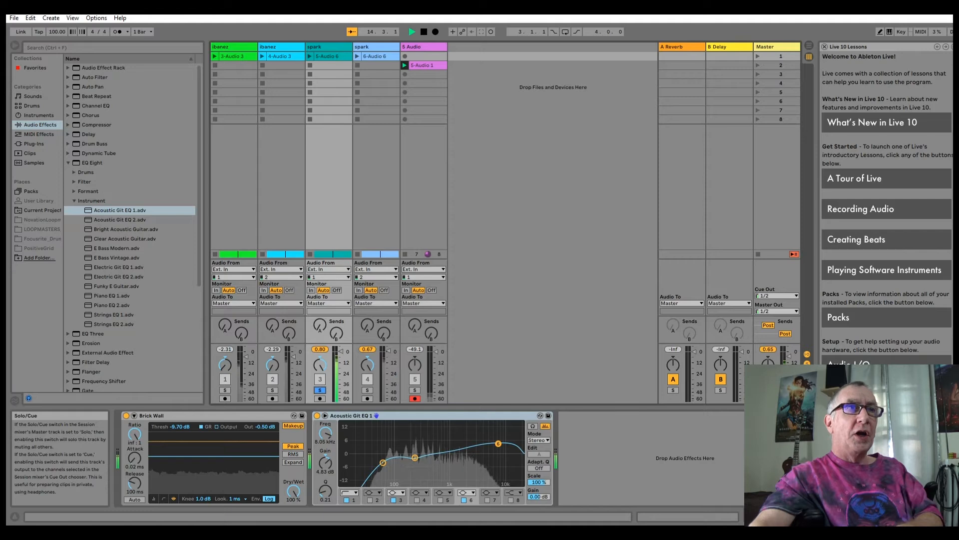
pyautogui.click(272, 390)
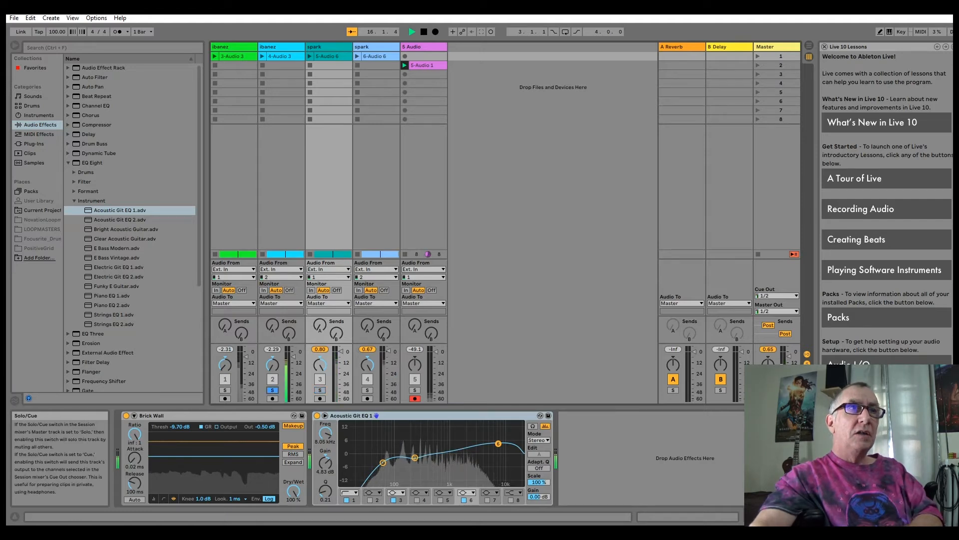
pyautogui.click(320, 390)
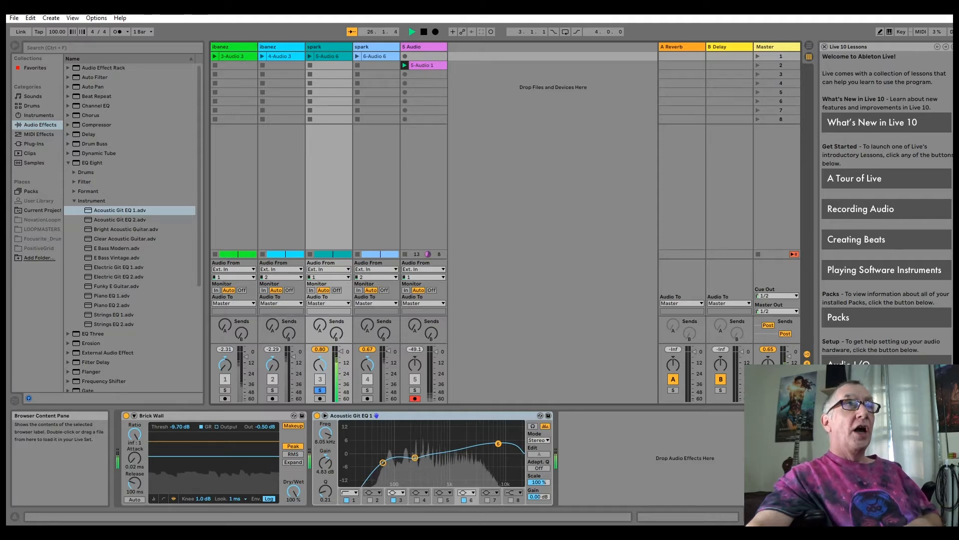
# - Look through the EQ Three presets and collapse them, then compare track 2 with the equalized track 3 in solo again
pyautogui.click(74, 201)
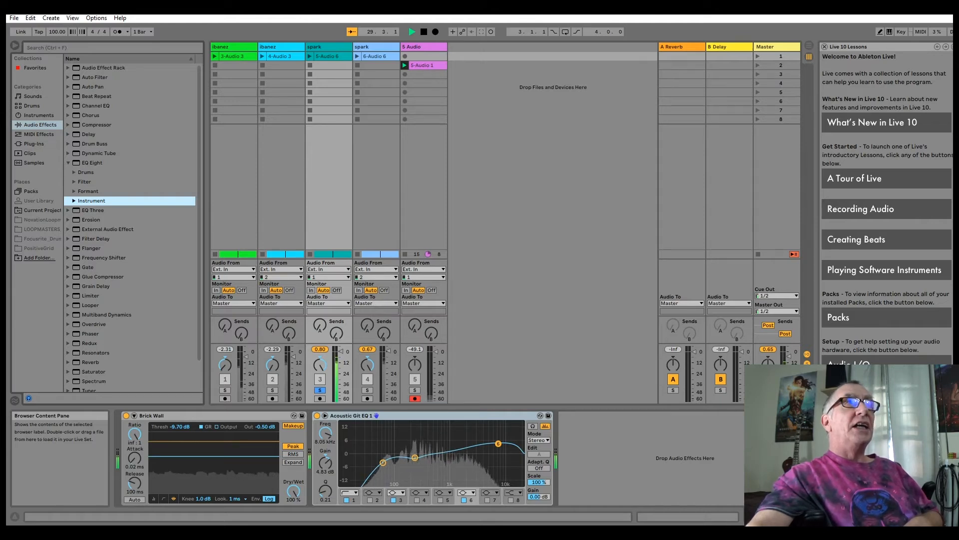
pyautogui.click(68, 210)
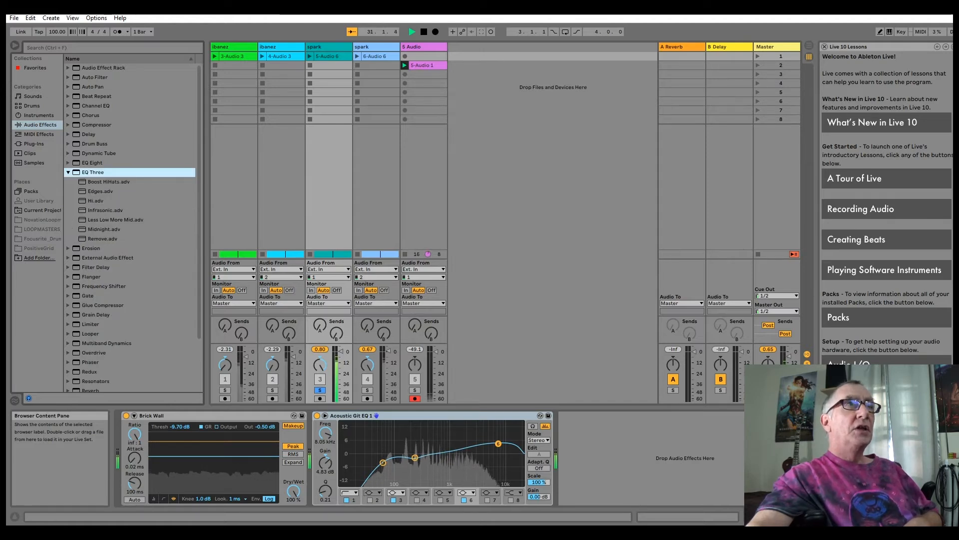
pyautogui.scroll(-2, 130, 225)
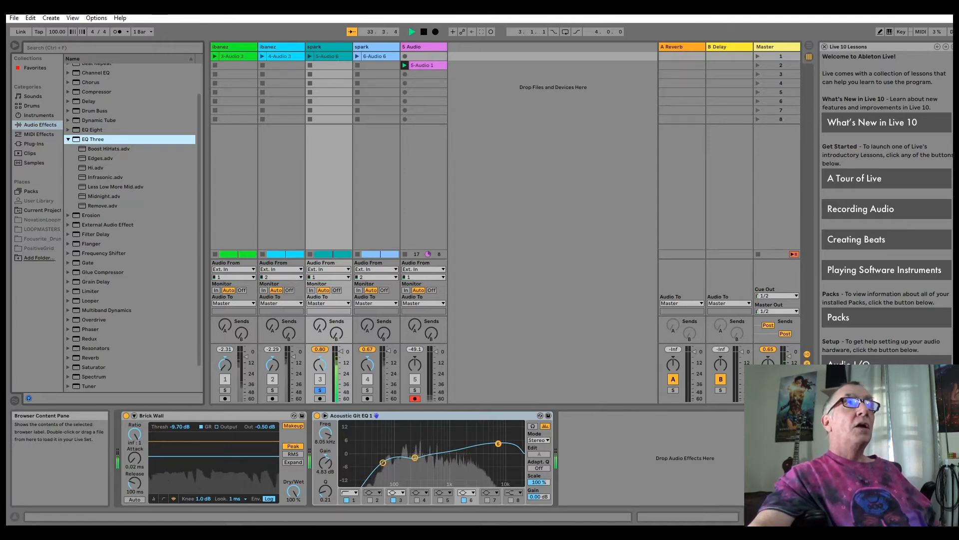
pyautogui.scroll(2, 130, 225)
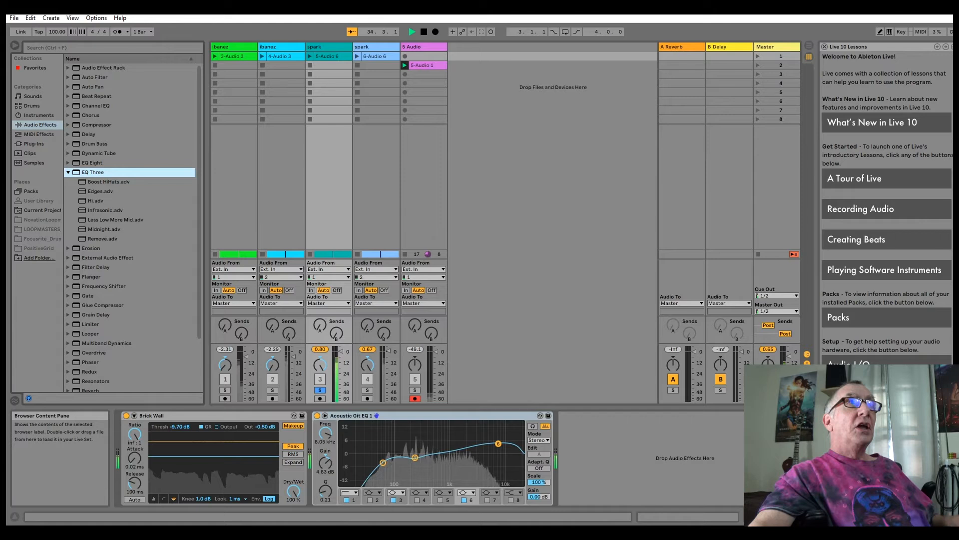
pyautogui.press('Left')
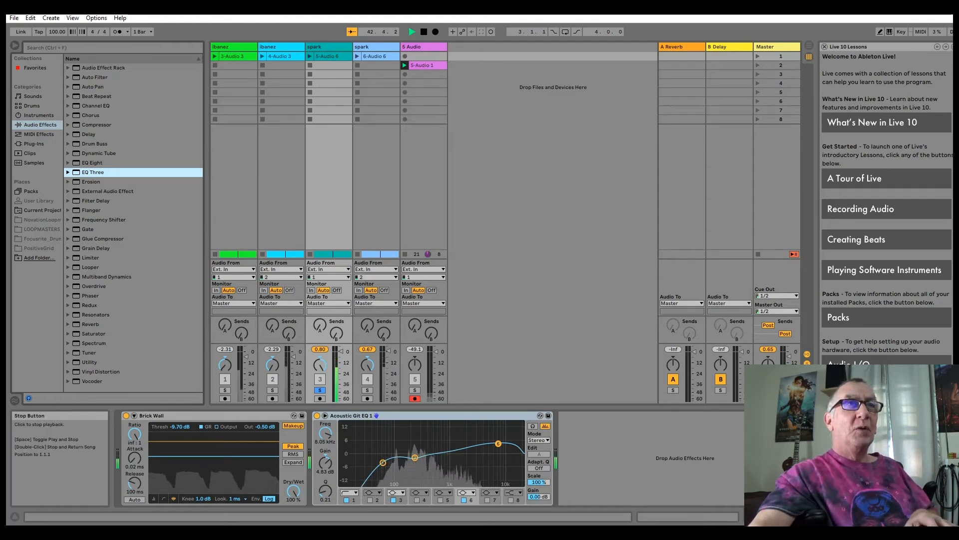
pyautogui.click(273, 390)
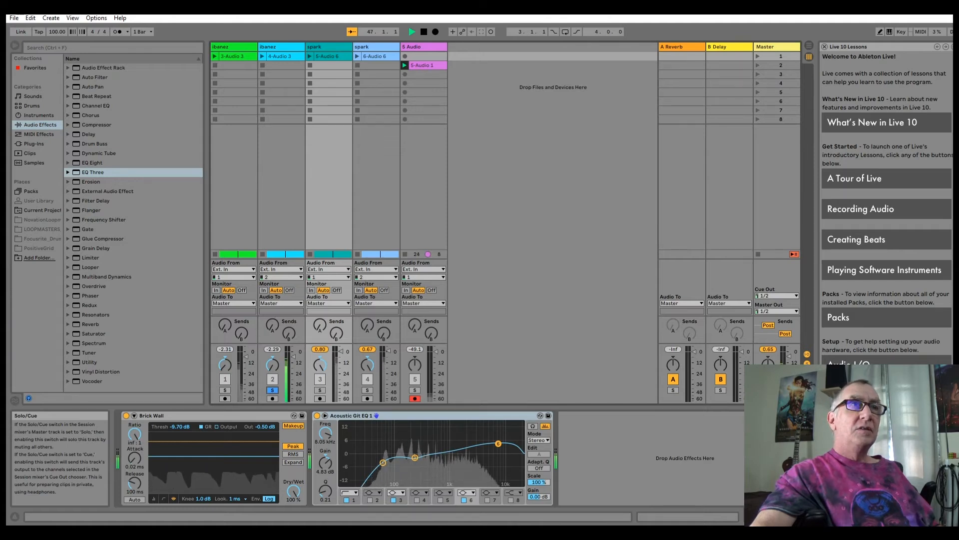
pyautogui.click(320, 390)
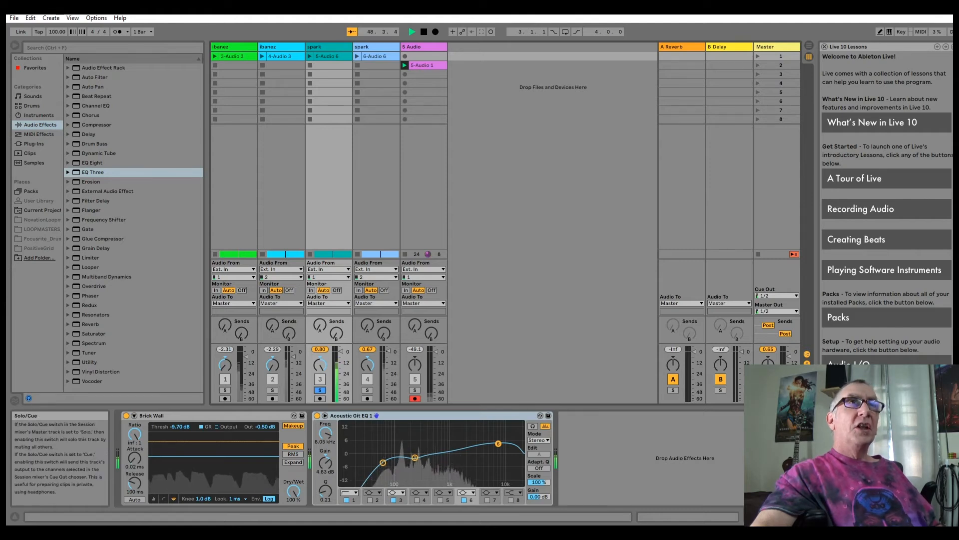
# - Add the EQ Eight instrument preset Acoustic Git EQ 1 to spark track 4, after its Brick Wall compressor
pyautogui.press('Right')
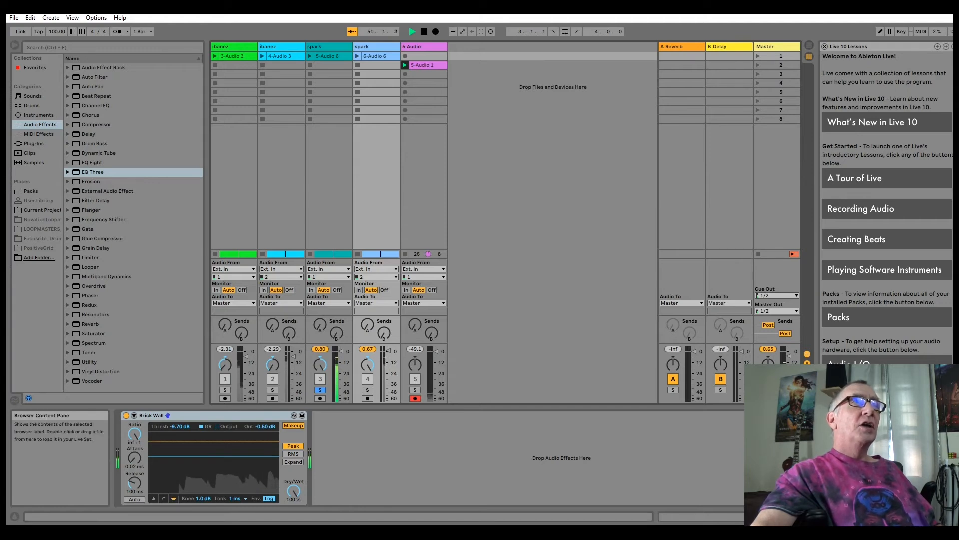
pyautogui.press('Up')
pyautogui.press('Right')
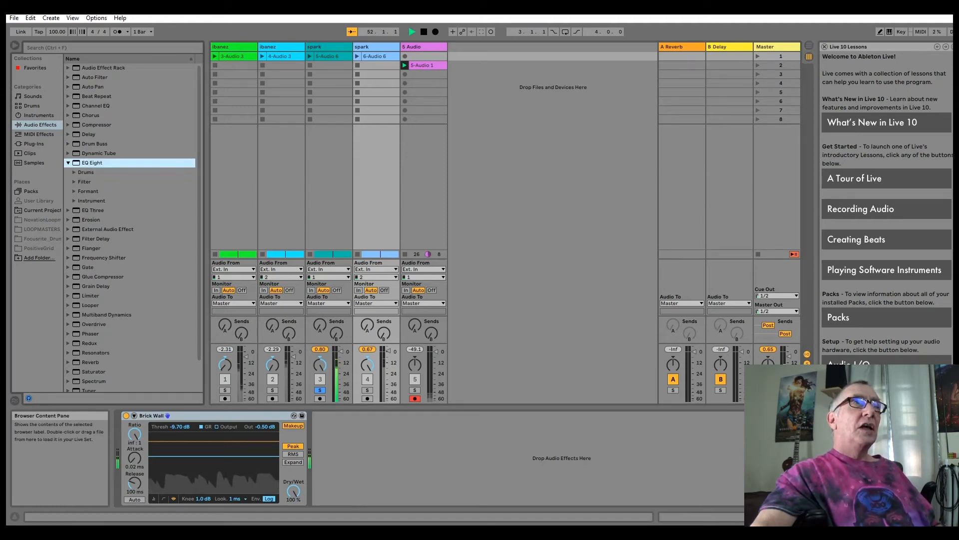
pyautogui.press('Down')
pyautogui.press('Down')
pyautogui.press('Down')
pyautogui.press('Down')
pyautogui.press('Right')
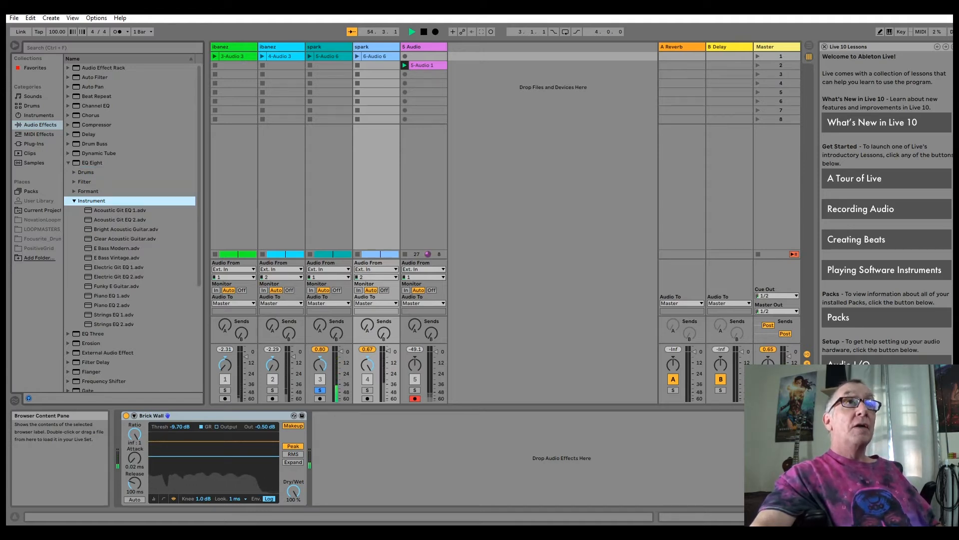
pyautogui.press('Down')
pyautogui.press('Return')
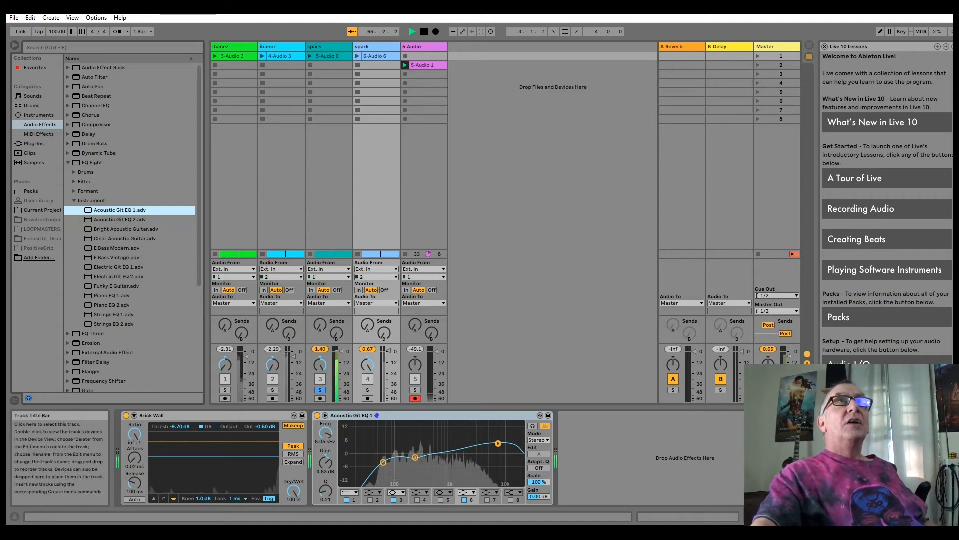
# - Restart playback from the beginning with track 3 unsoloed so all tracks play together, and reset the peak levels of both spark tracks
pyautogui.click(424, 32)
pyautogui.click(413, 32)
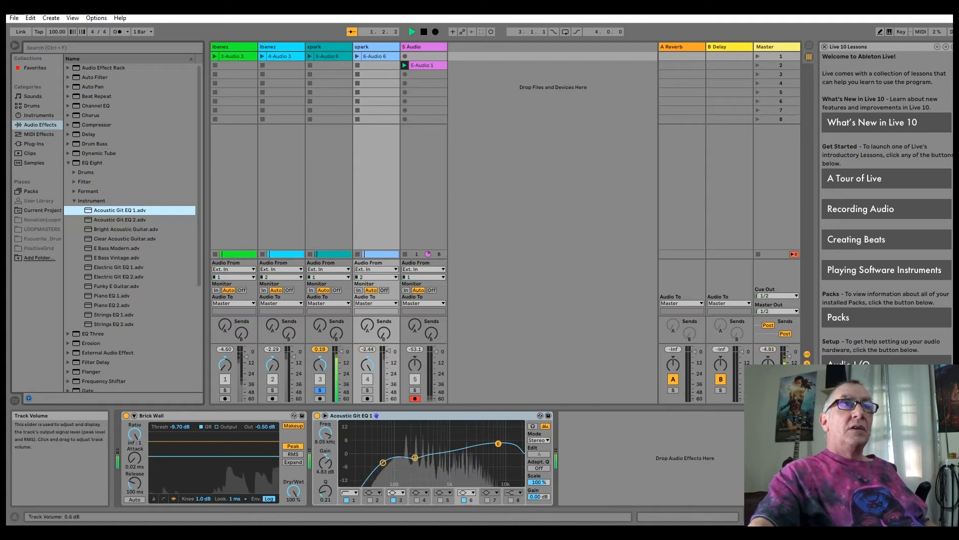
pyautogui.click(320, 390)
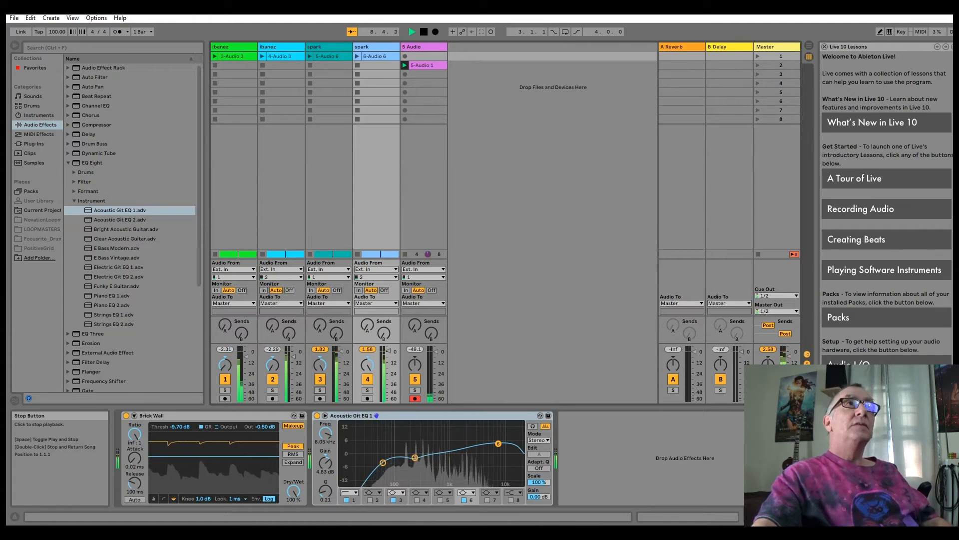
pyautogui.press('Tab')
pyautogui.press('Tab')
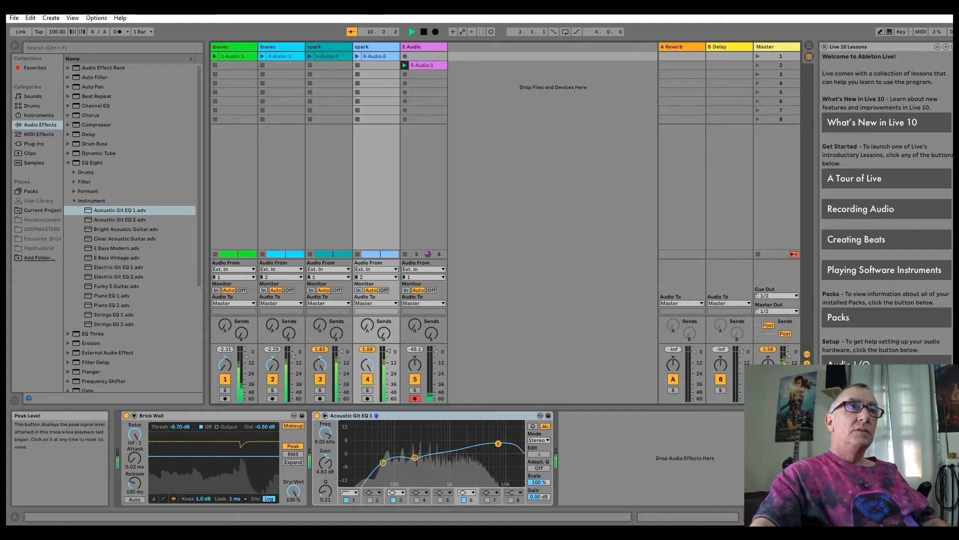
pyautogui.click(320, 349)
pyautogui.click(368, 348)
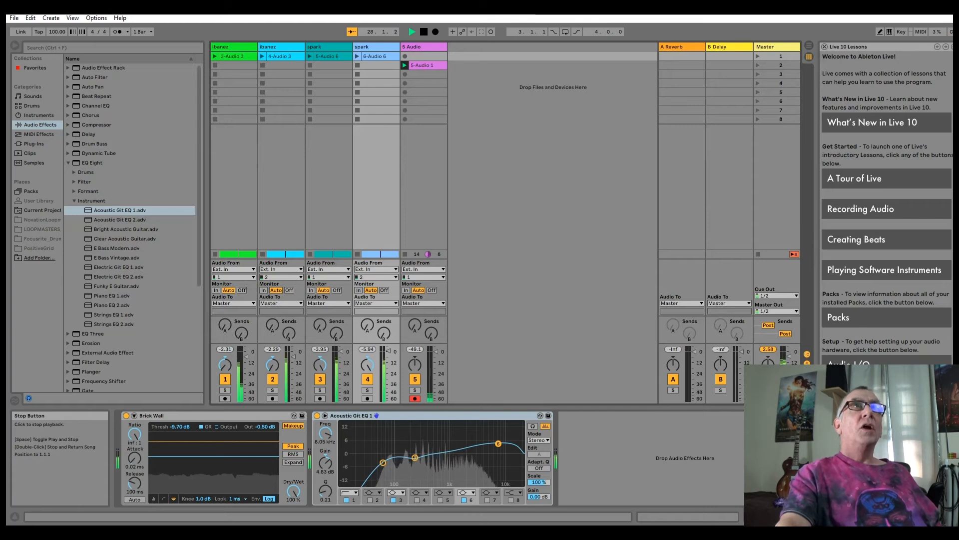
# - Stop playback and solo ibanez track 2
pyautogui.click(424, 31)
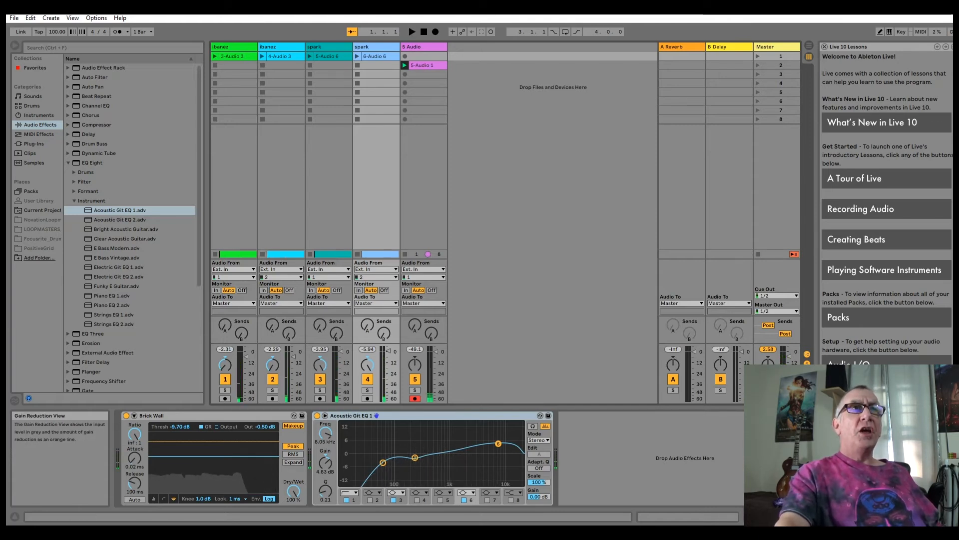
pyautogui.click(273, 390)
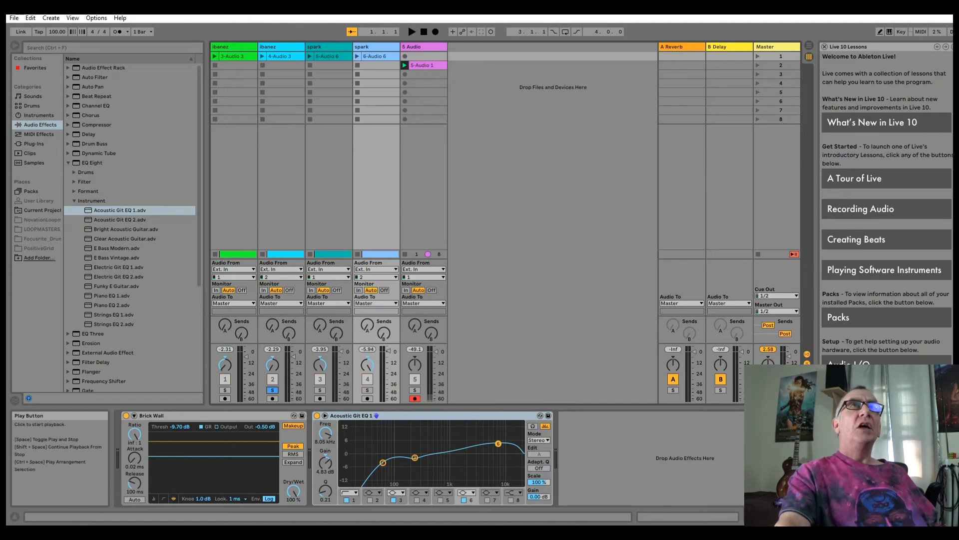
# - Play from the beginning and compare ibanez track 2 with spark track 3 by alternating solo between them several times
pyautogui.click(412, 32)
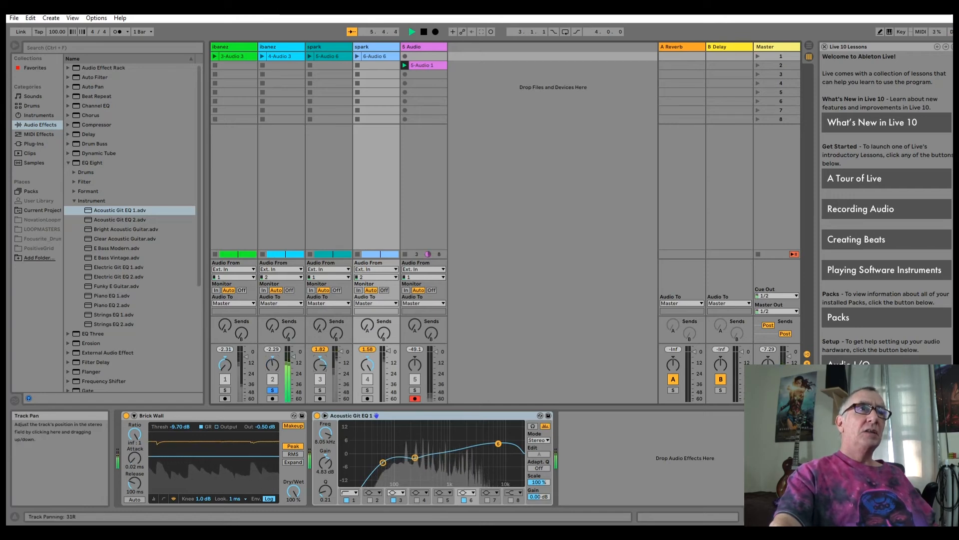
pyautogui.click(320, 390)
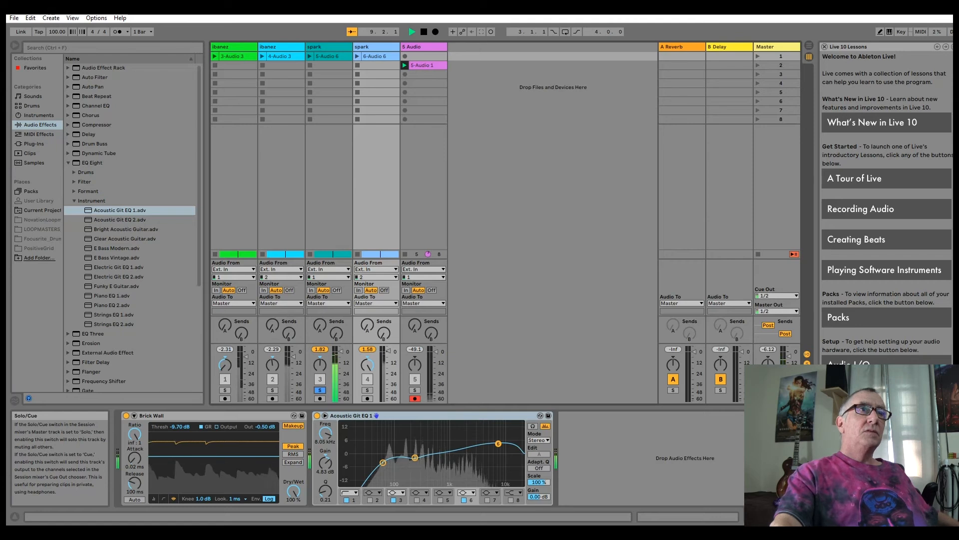
pyautogui.click(273, 389)
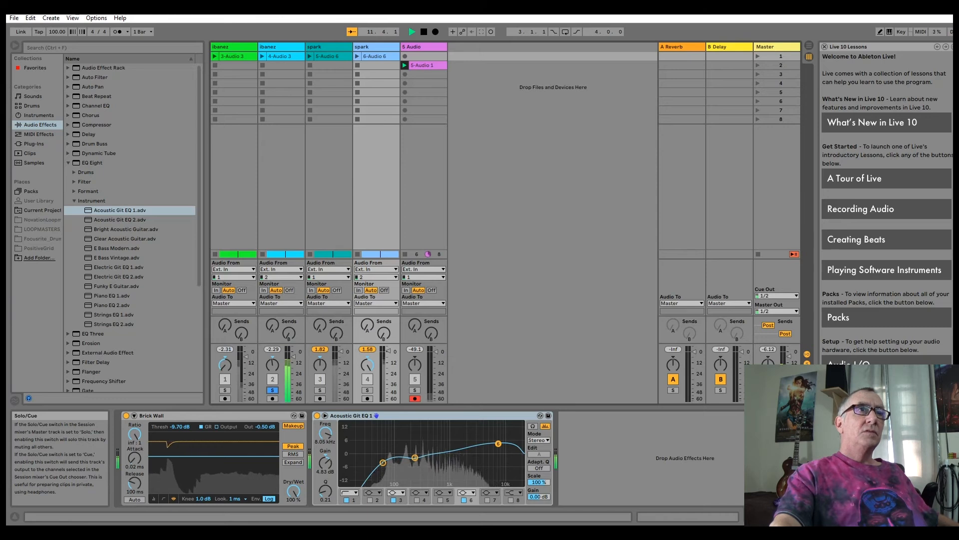
pyautogui.click(320, 390)
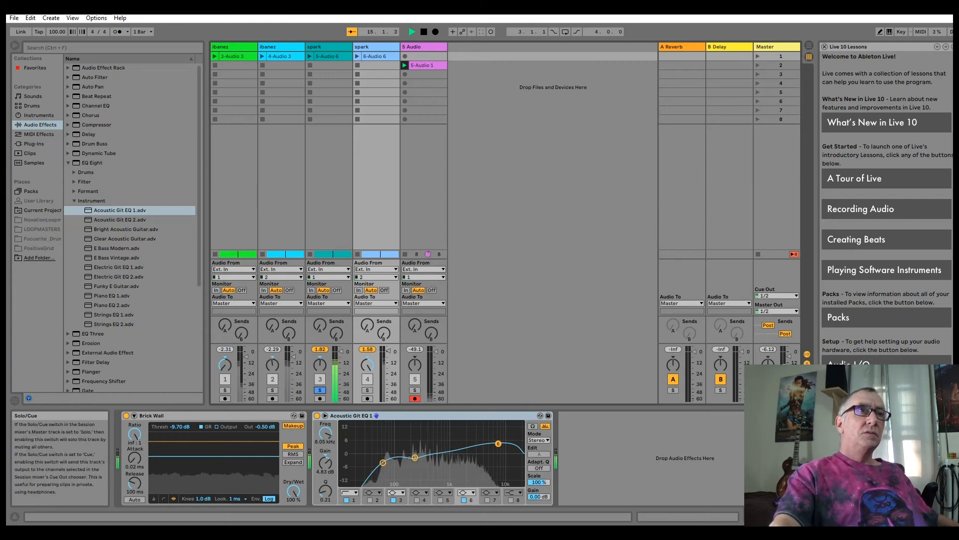
pyautogui.click(273, 390)
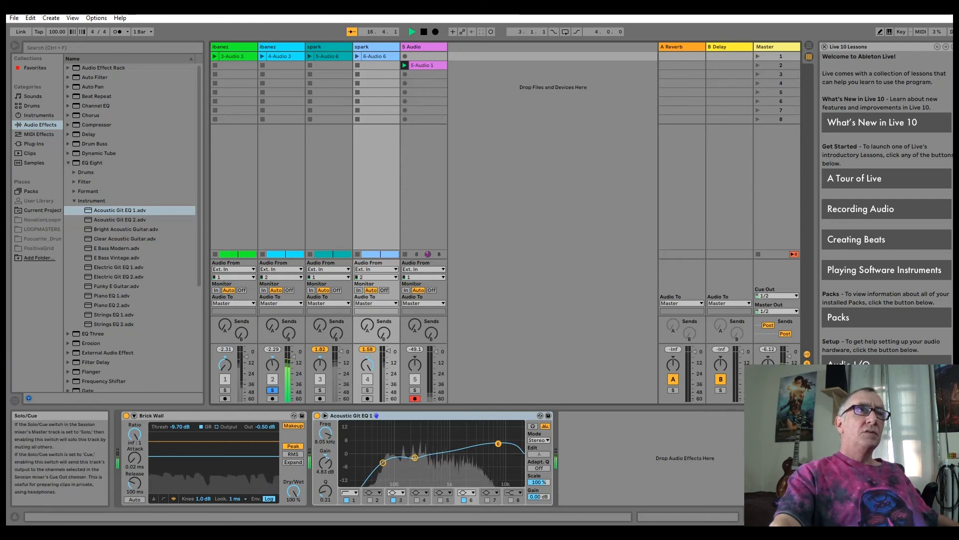
pyautogui.click(320, 390)
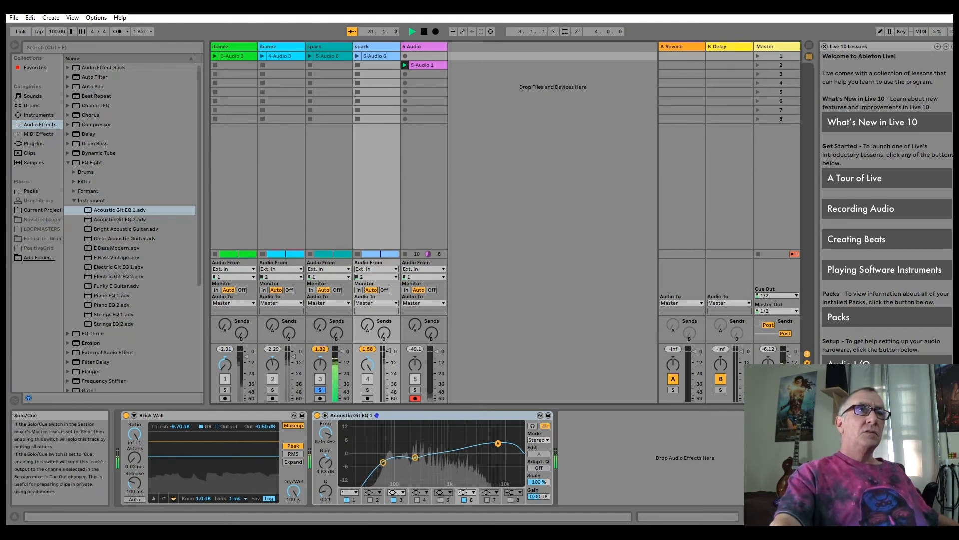
pyautogui.click(272, 389)
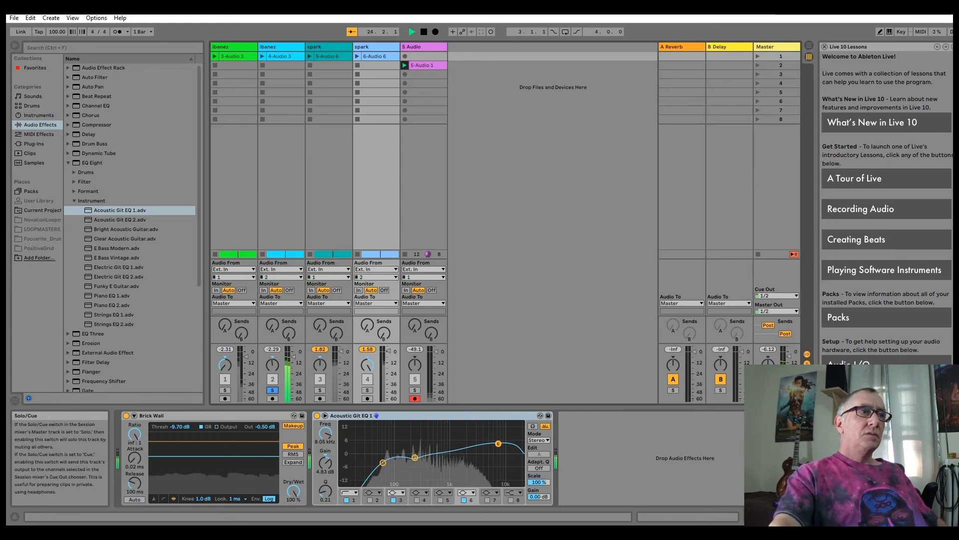
pyautogui.click(320, 390)
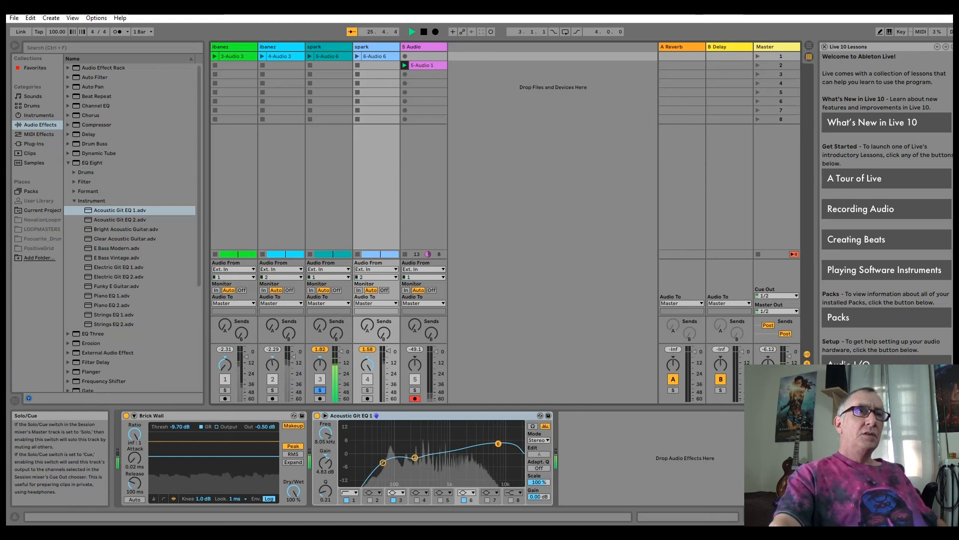
# - Set spark track 4's EQ band 6 to about 6.96 kHz, 2.85 dB and band 3 to about 417 Hz, -1.61 dB, alternately soloing tracks 2 and 3
pyautogui.moveTo(498, 443); pyautogui.dragTo(495, 447)
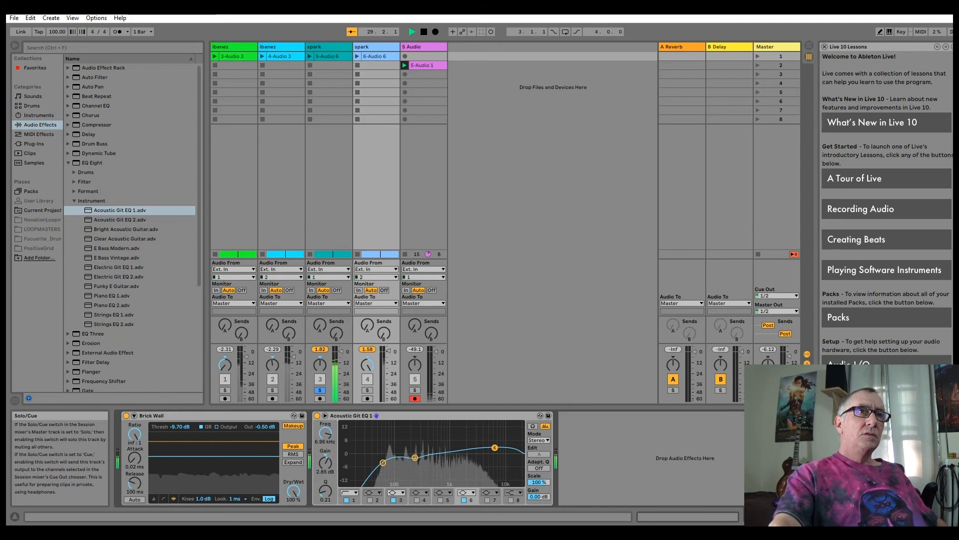
pyautogui.click(273, 390)
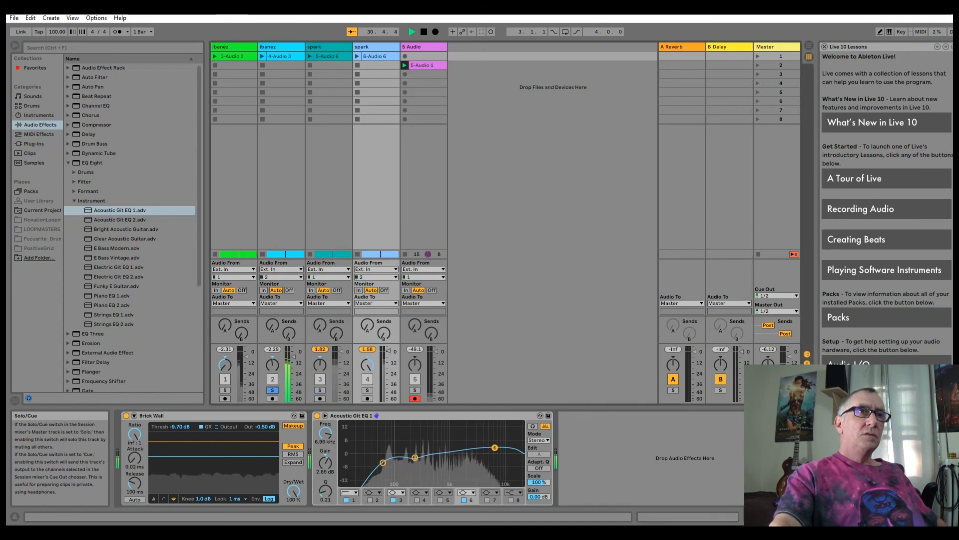
pyautogui.click(320, 389)
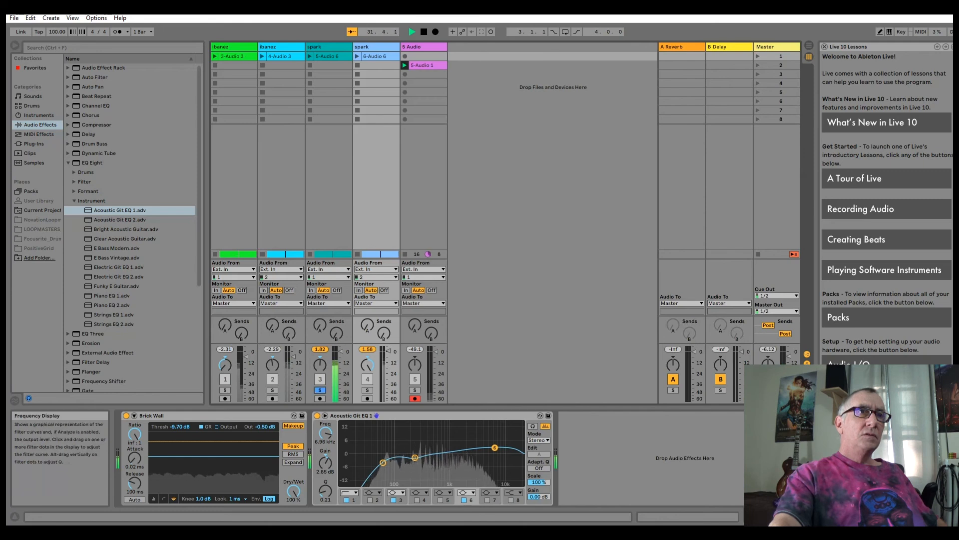
pyautogui.moveTo(414, 458); pyautogui.dragTo(428, 456)
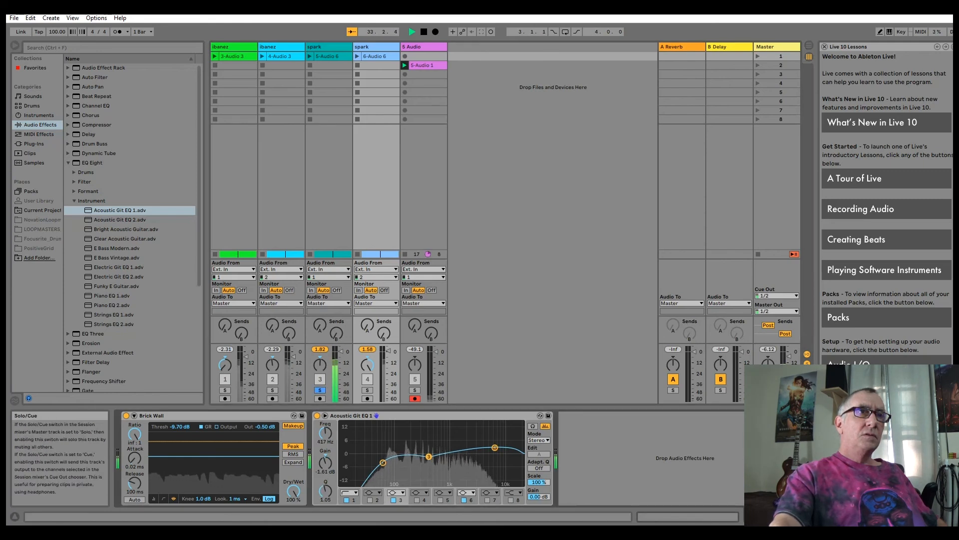
pyautogui.click(272, 390)
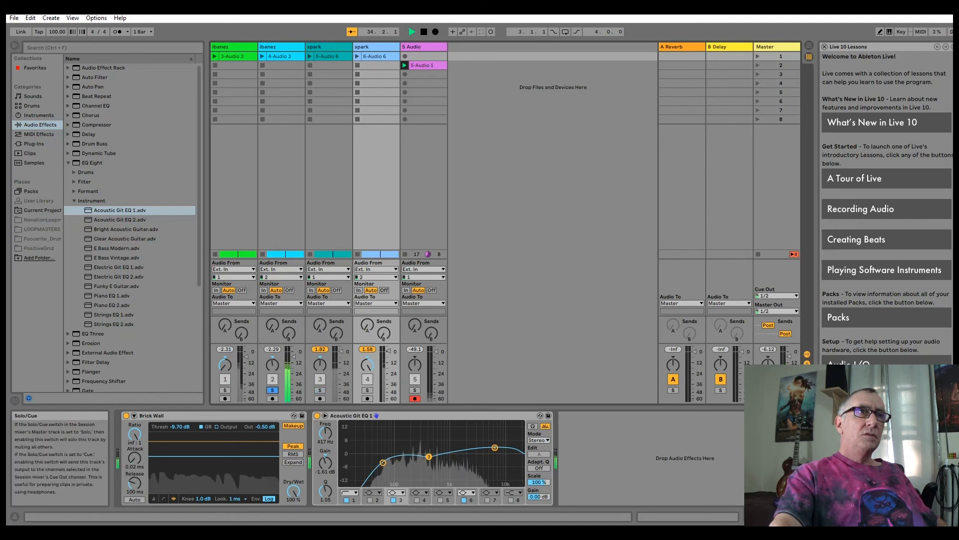